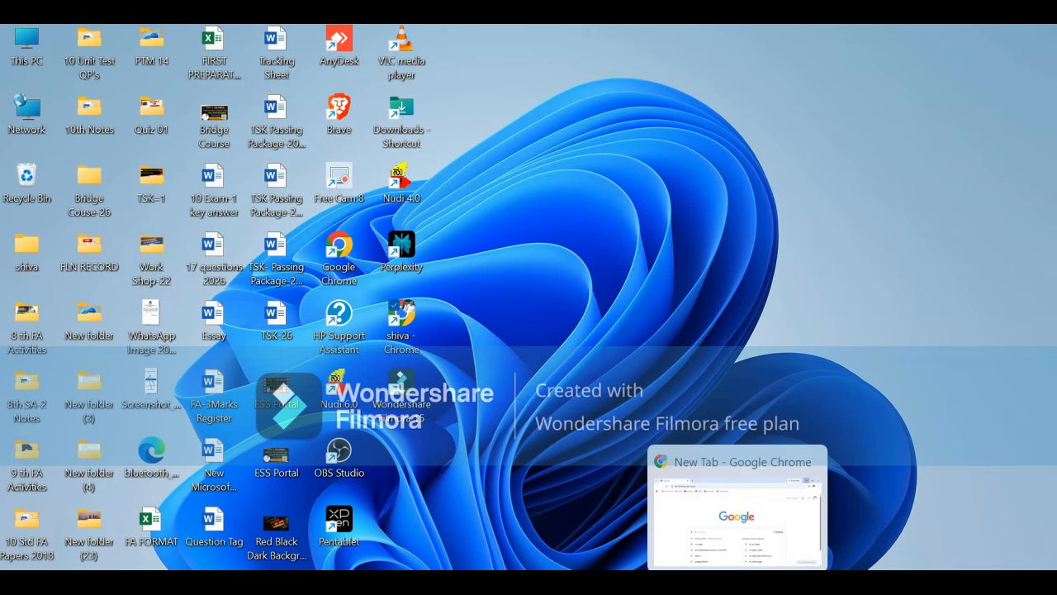
# - Search Google in Chrome for 'sts lba login' using the recent suggestion
pyautogui.click(738, 583)
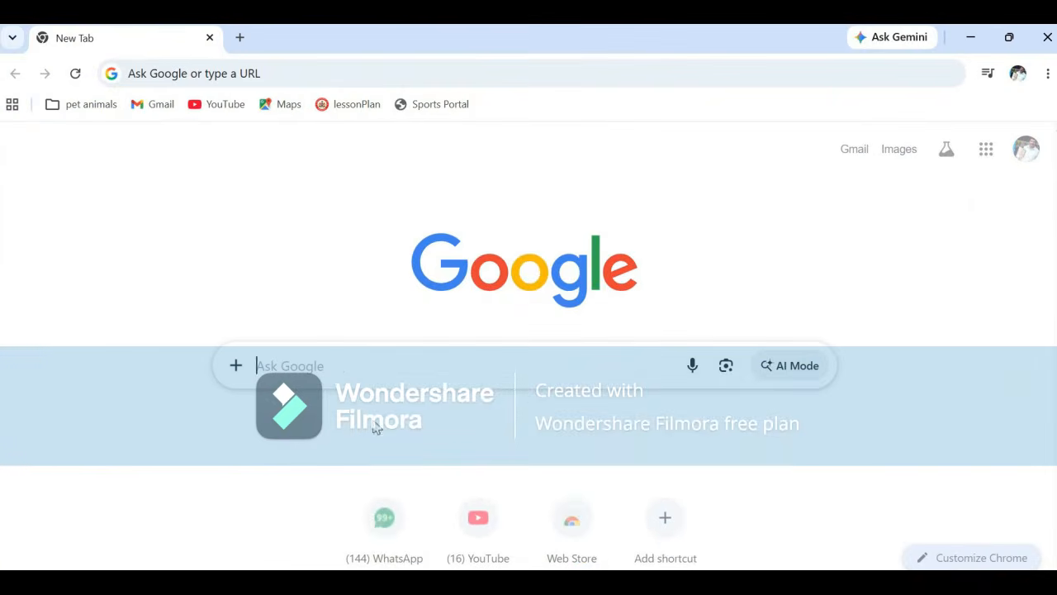
pyautogui.click(299, 364)
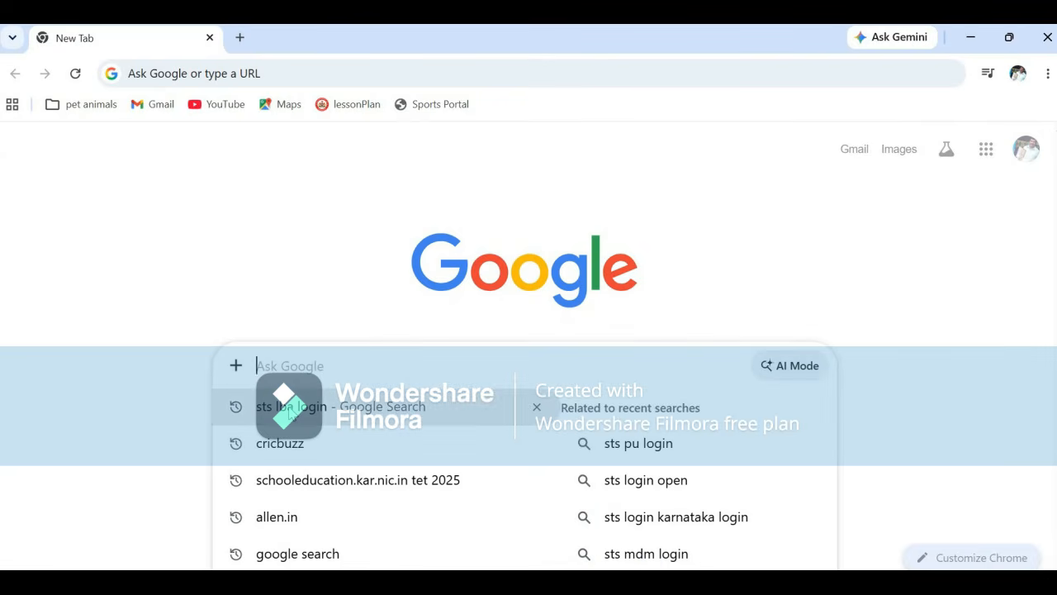
pyautogui.click(292, 408)
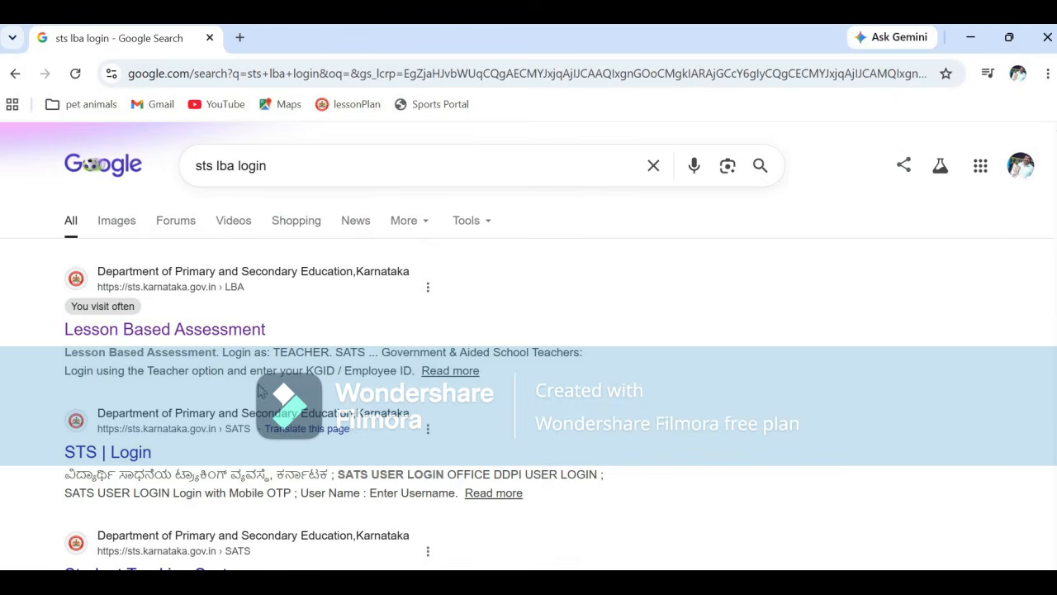
# - Open the Lesson Based Assessment sign-in page, choose TEACHER login and enter the username
pyautogui.click(149, 330)
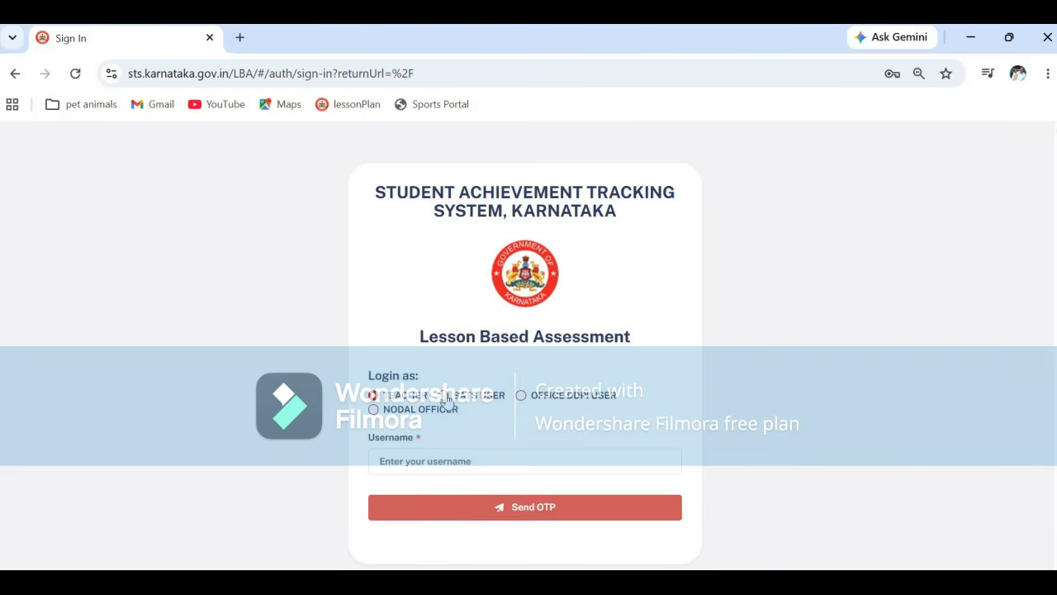
pyautogui.click(444, 397)
pyautogui.click(373, 396)
pyautogui.click(396, 465)
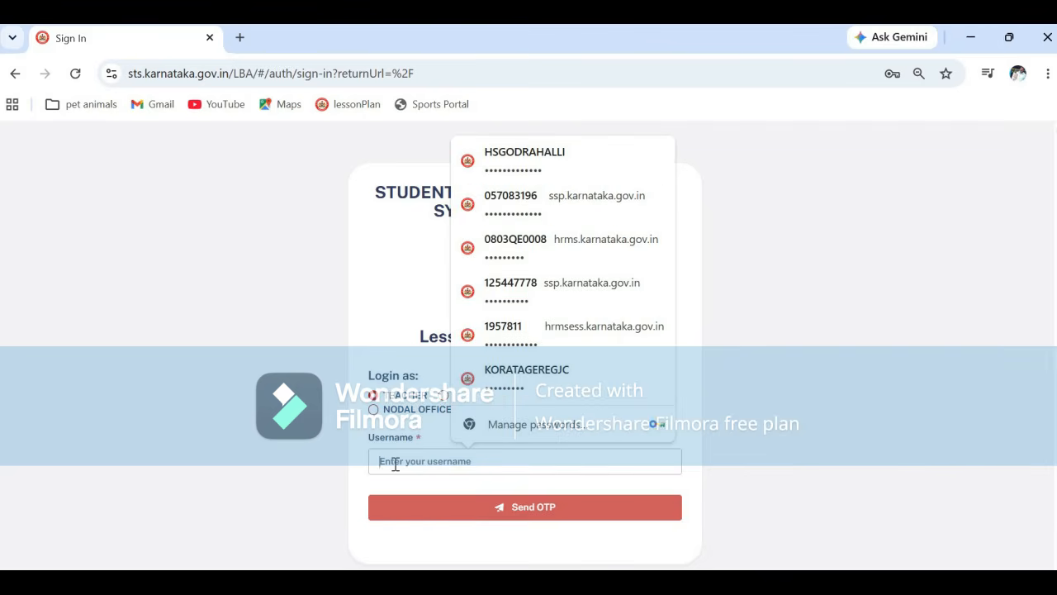
pyautogui.write('19')
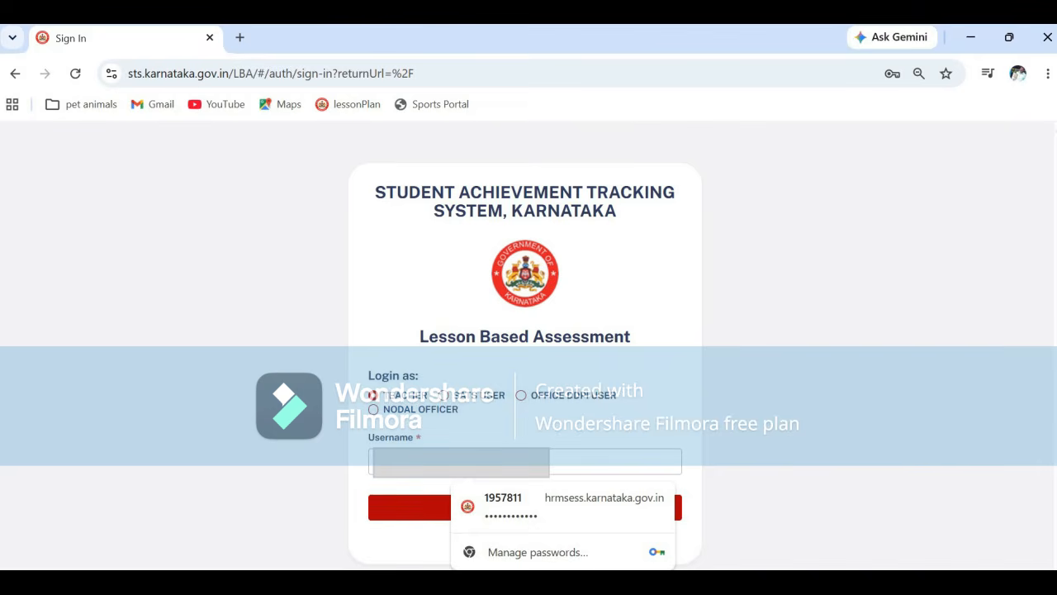
# - Request the SMS one-time password, enter it and verify to sign in
pyautogui.click(406, 506)
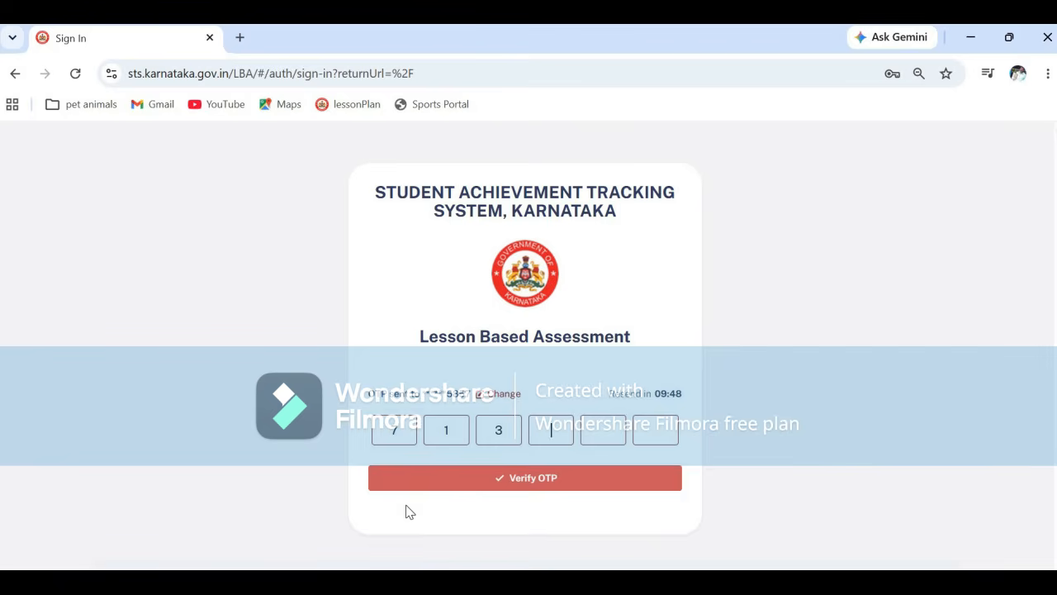
pyautogui.write('5')
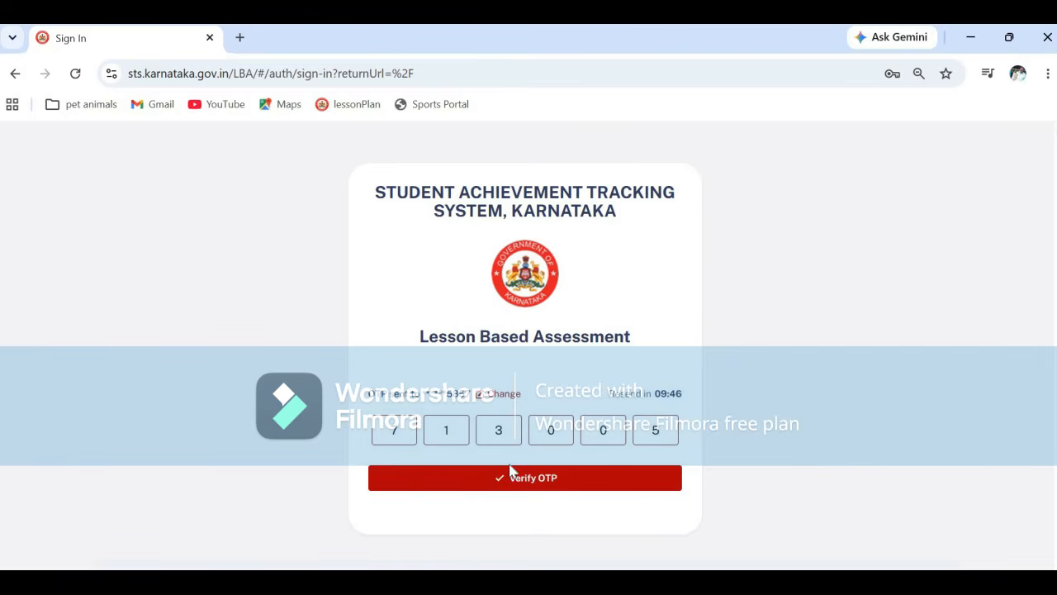
pyautogui.click(511, 480)
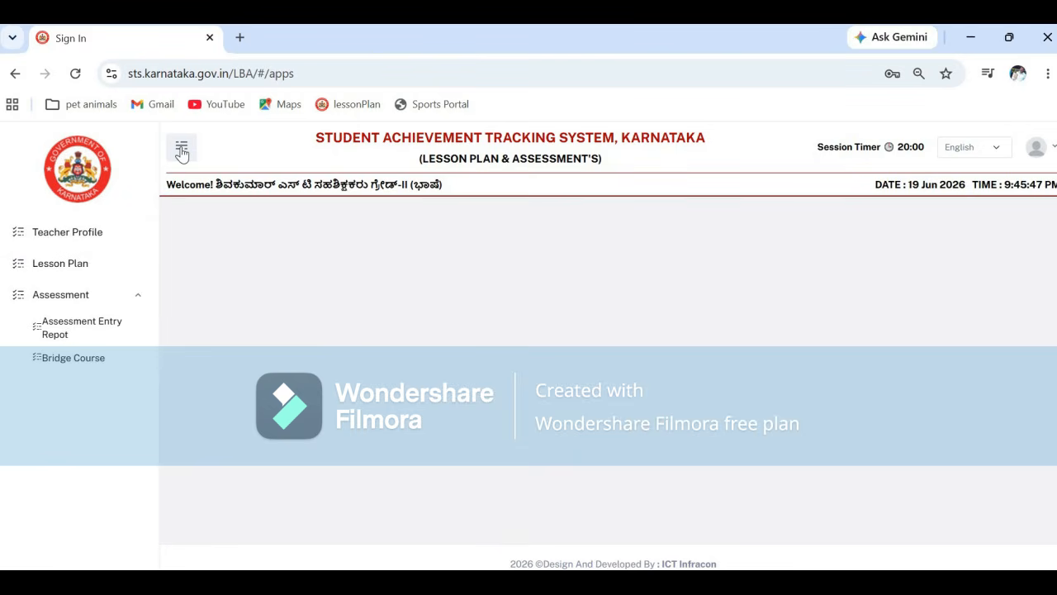
# - Open the Bridge Course assessment page and select Kannada medium and class 9
pyautogui.click(183, 154)
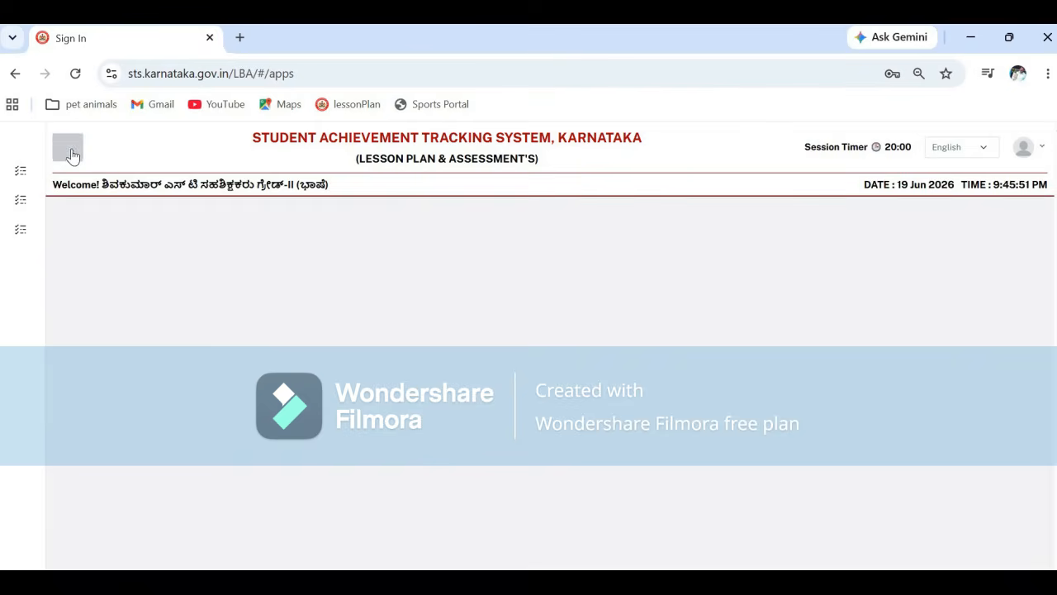
pyautogui.click(70, 152)
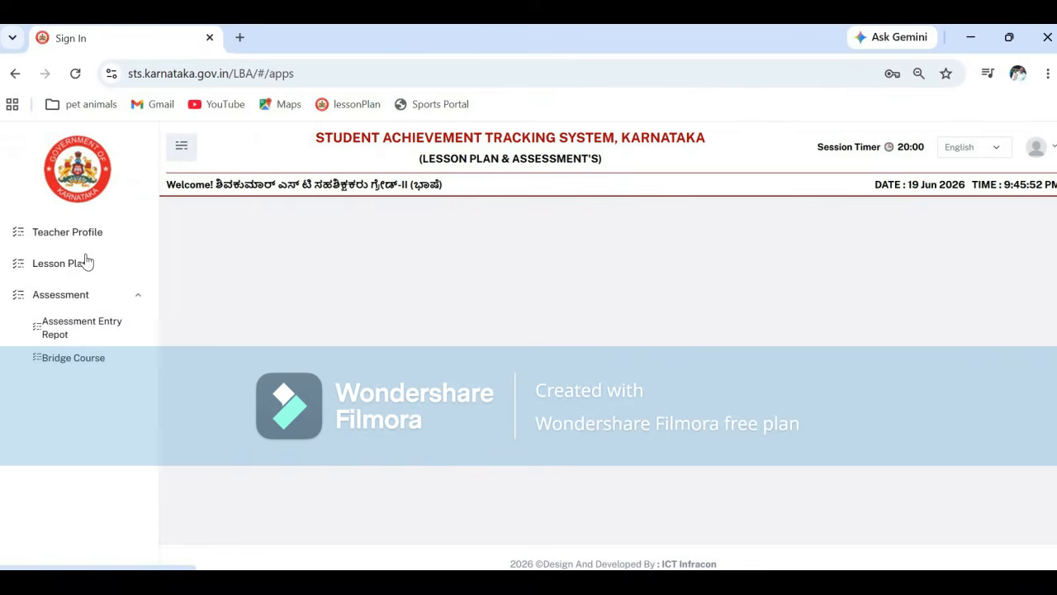
pyautogui.click(92, 364)
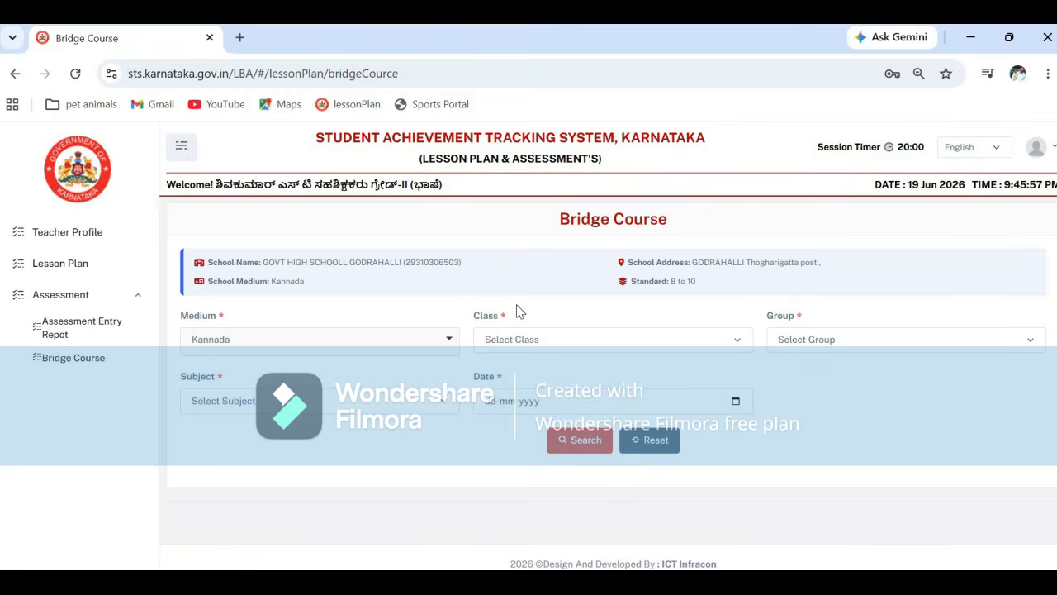
pyautogui.click(449, 341)
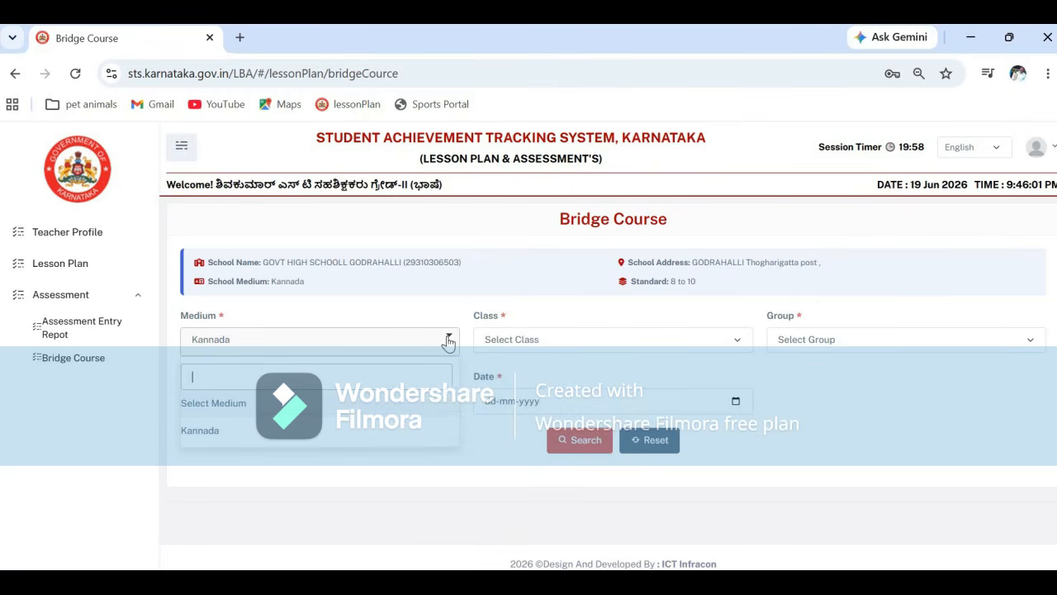
pyautogui.click(261, 436)
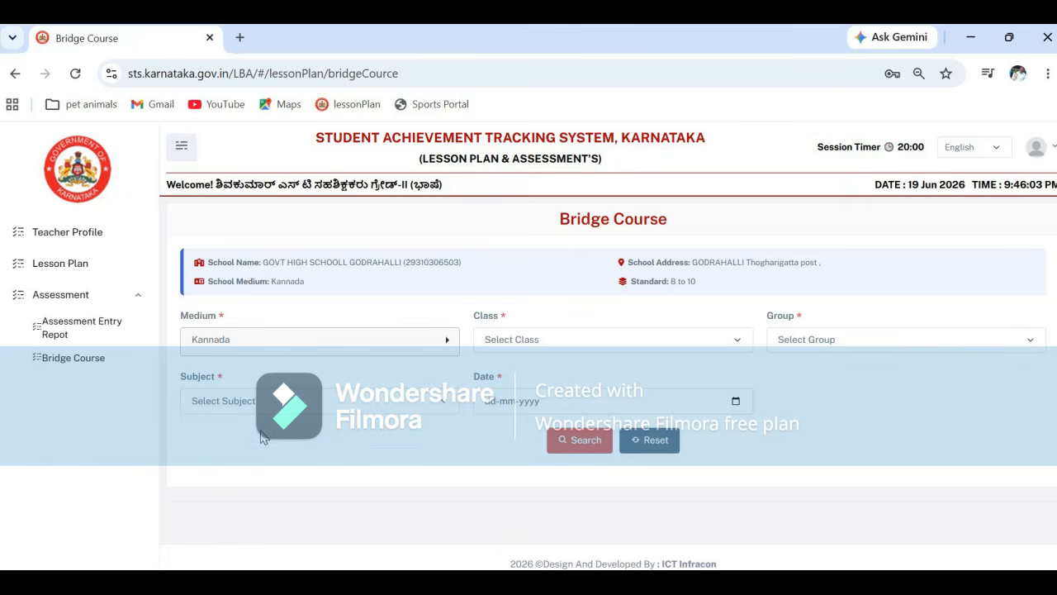
pyautogui.click(738, 340)
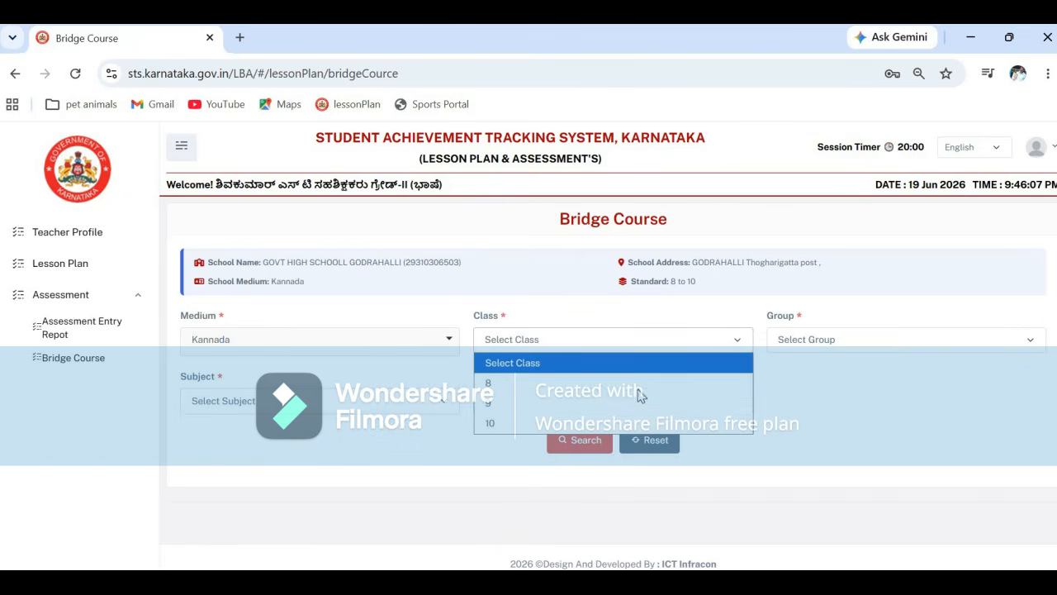
pyautogui.click(622, 403)
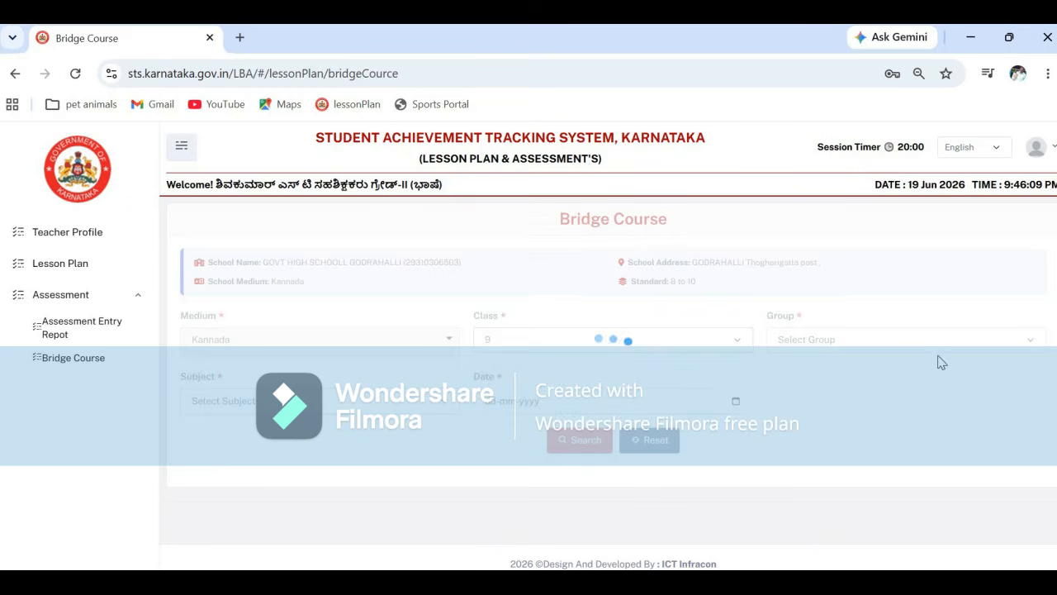
# - Choose group KM_Kan_Eng_Hin, section A, subject ENGLISH and date 05-06-2026
pyautogui.click(1032, 340)
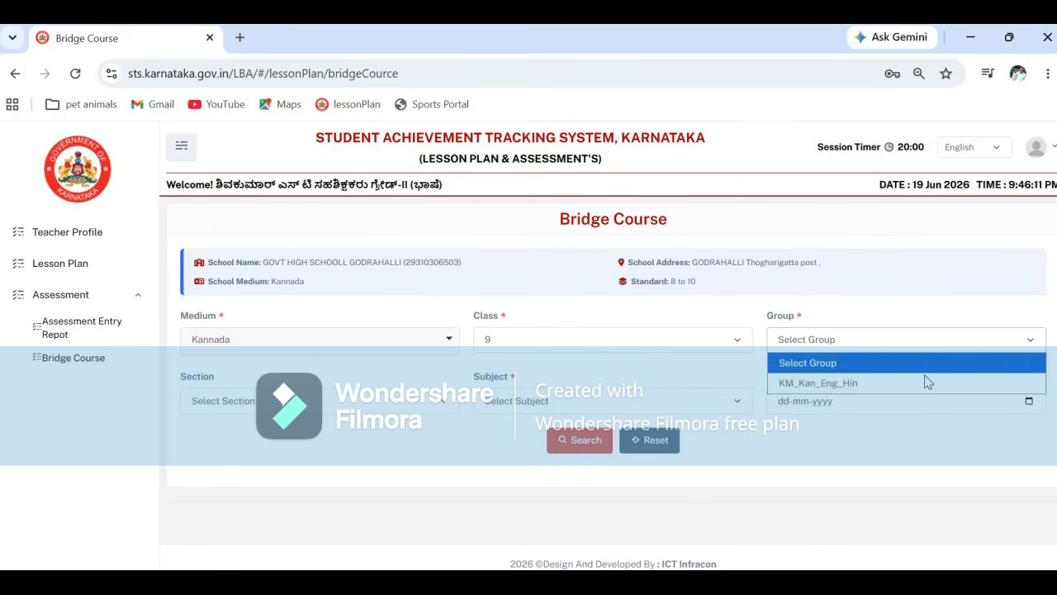
pyautogui.click(911, 384)
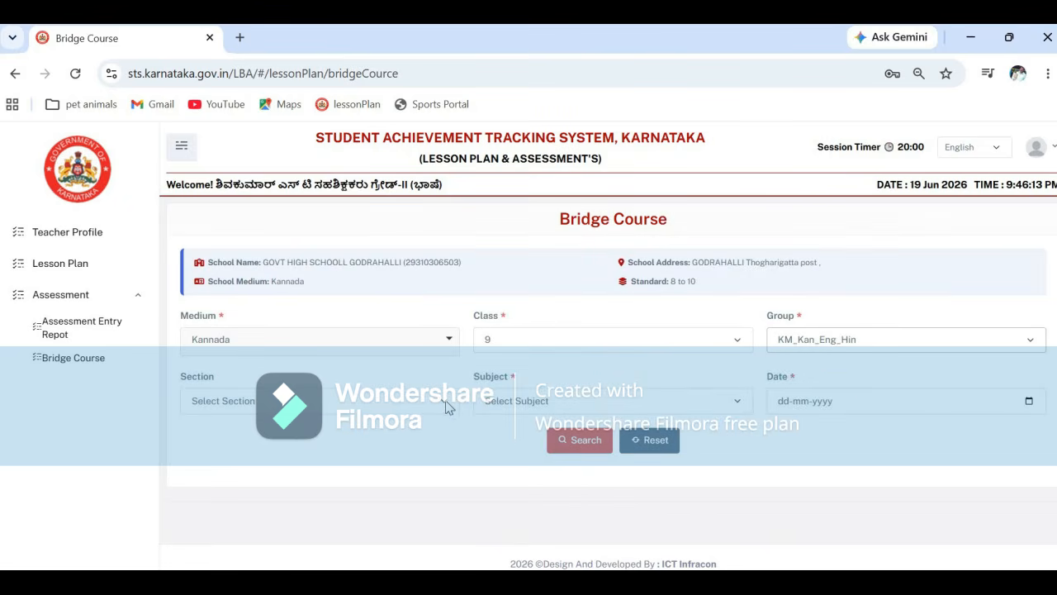
pyautogui.click(446, 402)
pyautogui.click(357, 446)
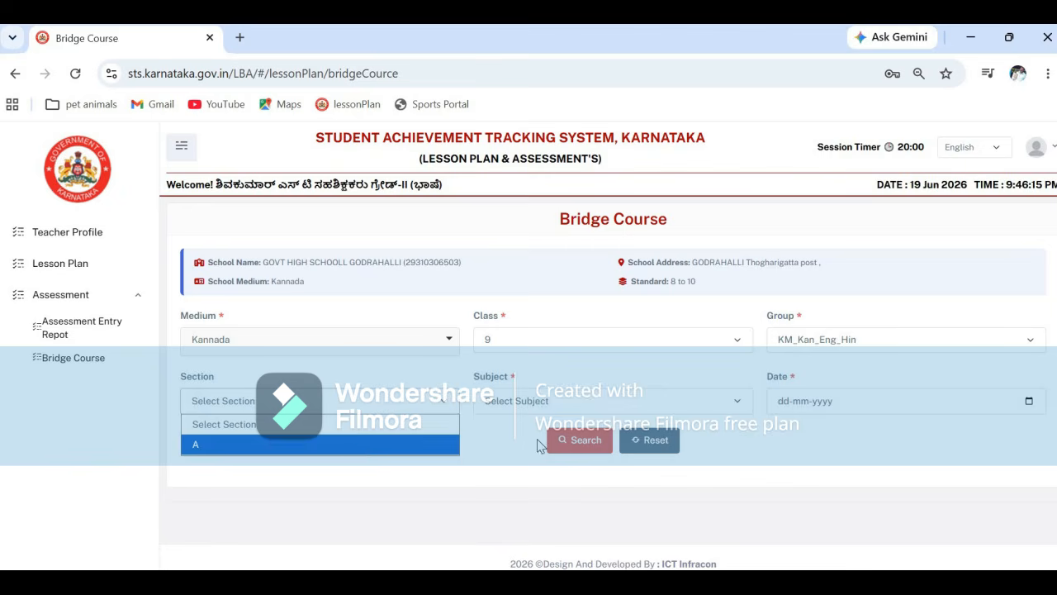
pyautogui.click(735, 405)
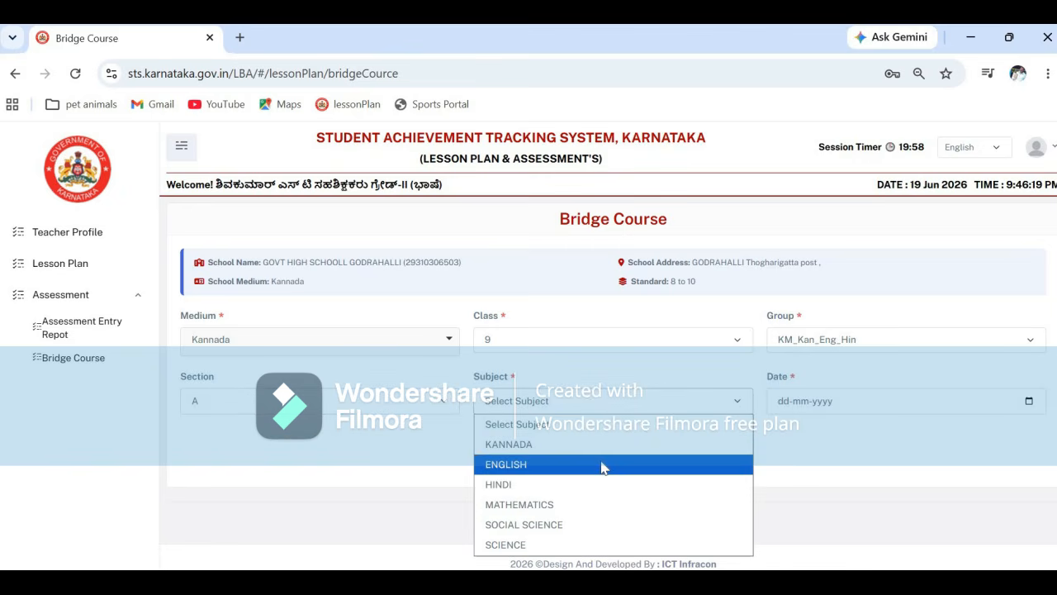
pyautogui.click(601, 465)
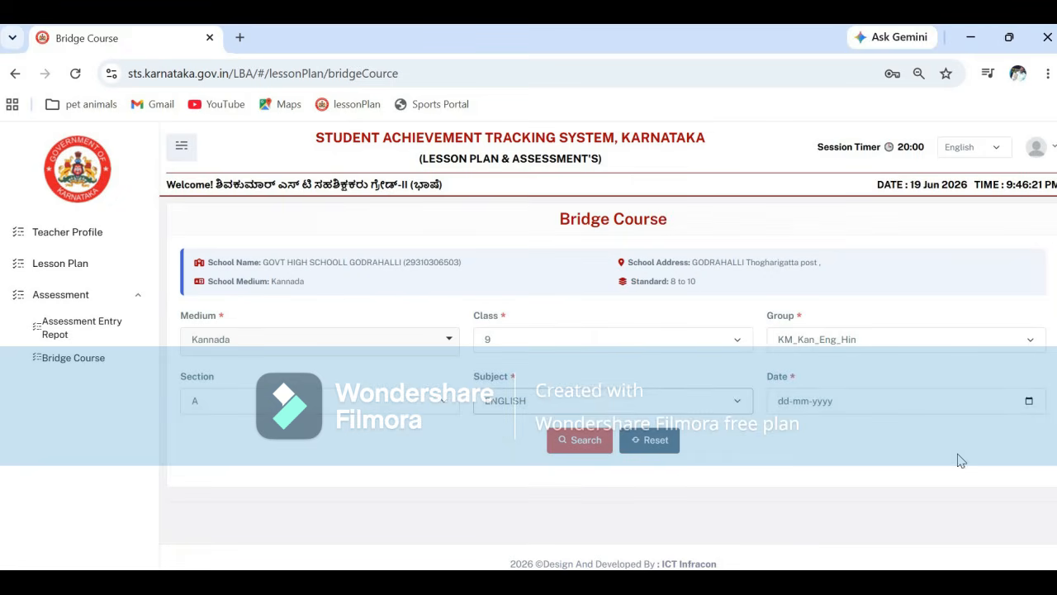
pyautogui.click(1028, 403)
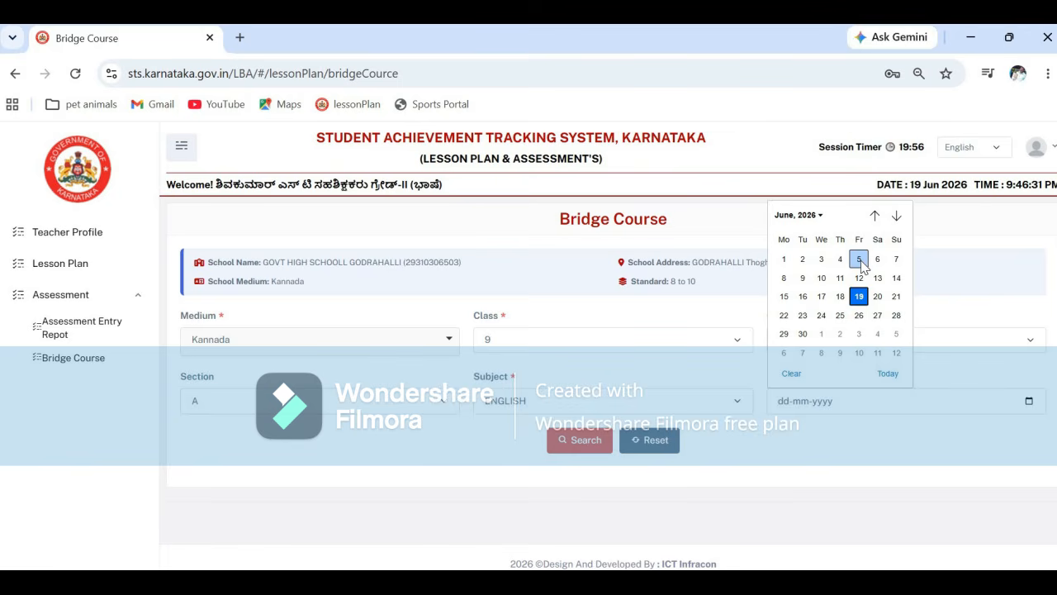
pyautogui.click(859, 261)
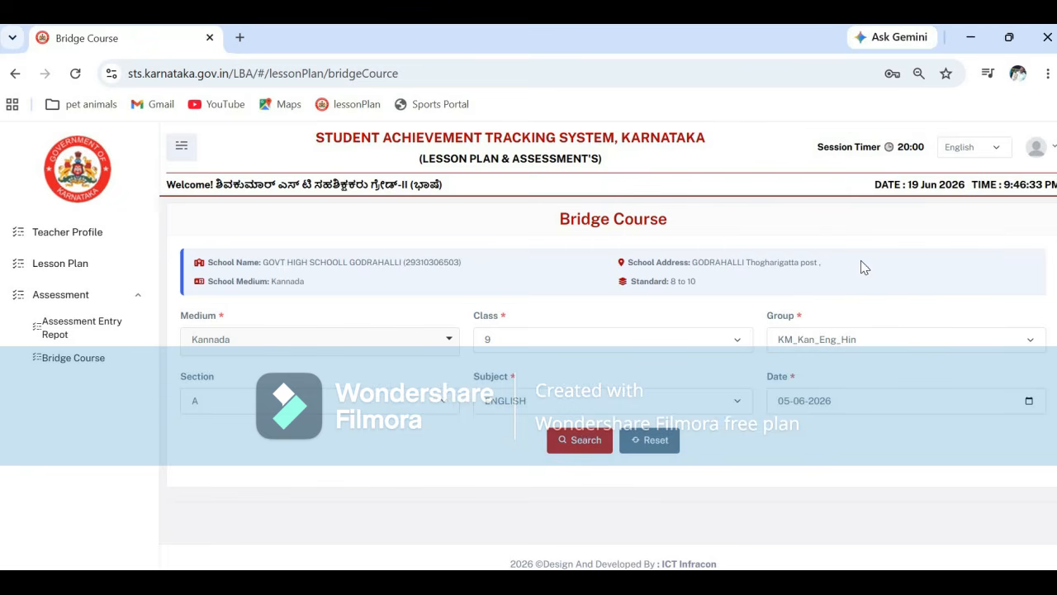
# - Search to load the English Pre-Test (4B) grid and show 50 students per page
pyautogui.click(582, 442)
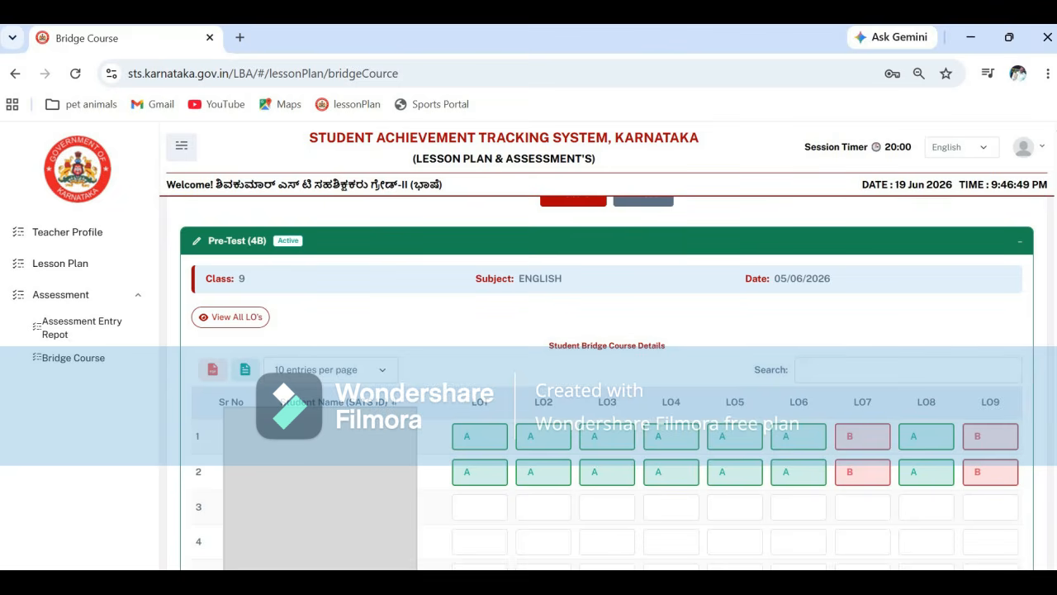
pyautogui.click(384, 374)
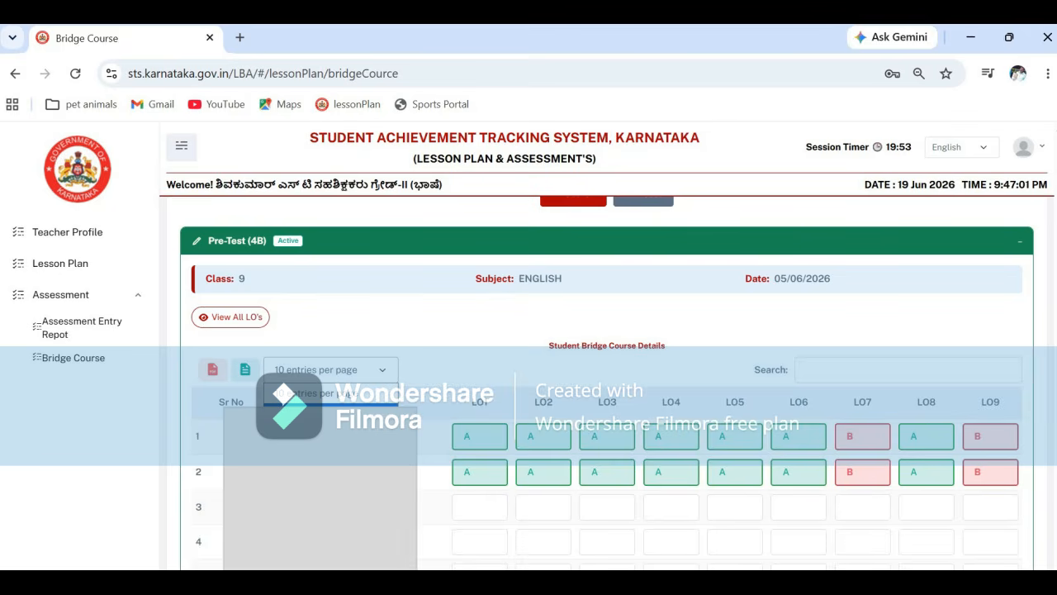
pyautogui.press('Down')
pyautogui.press('Down')
pyautogui.press('Return')
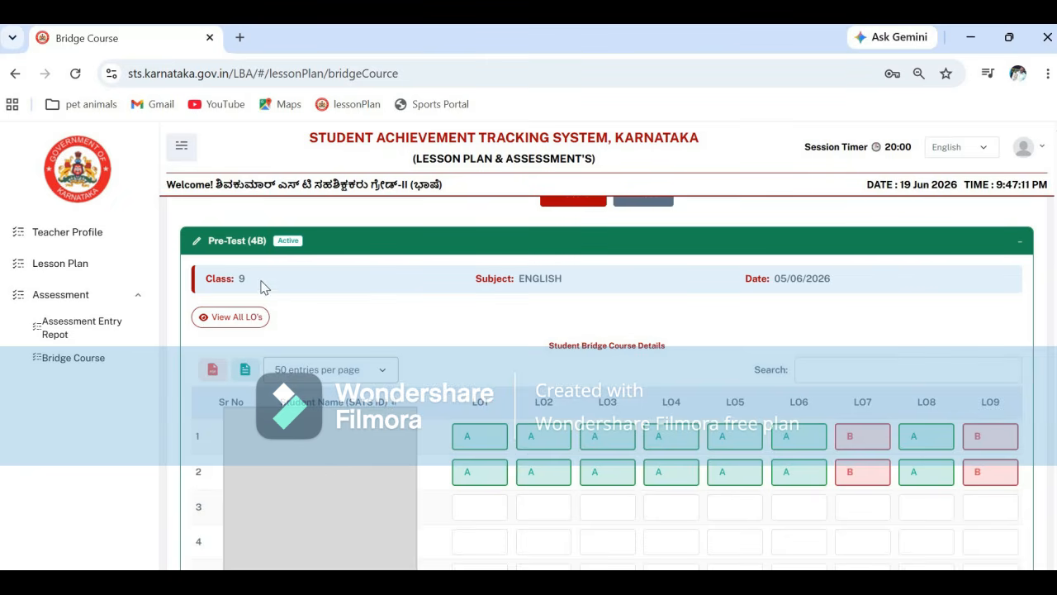
pyautogui.click(237, 318)
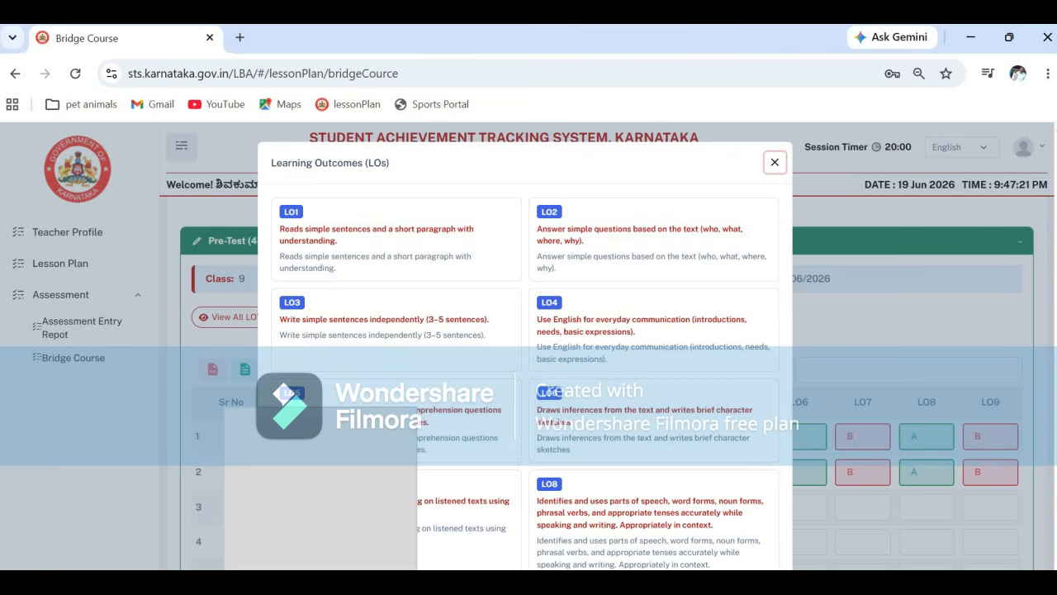
pyautogui.scroll(-2, 525, 347)
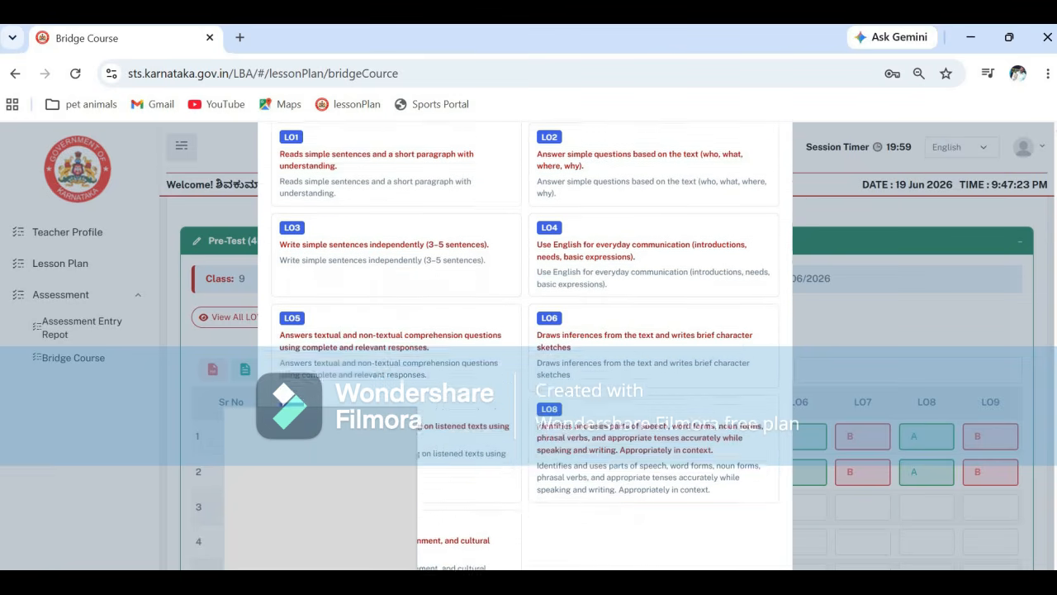
pyautogui.scroll(-2, 525, 346)
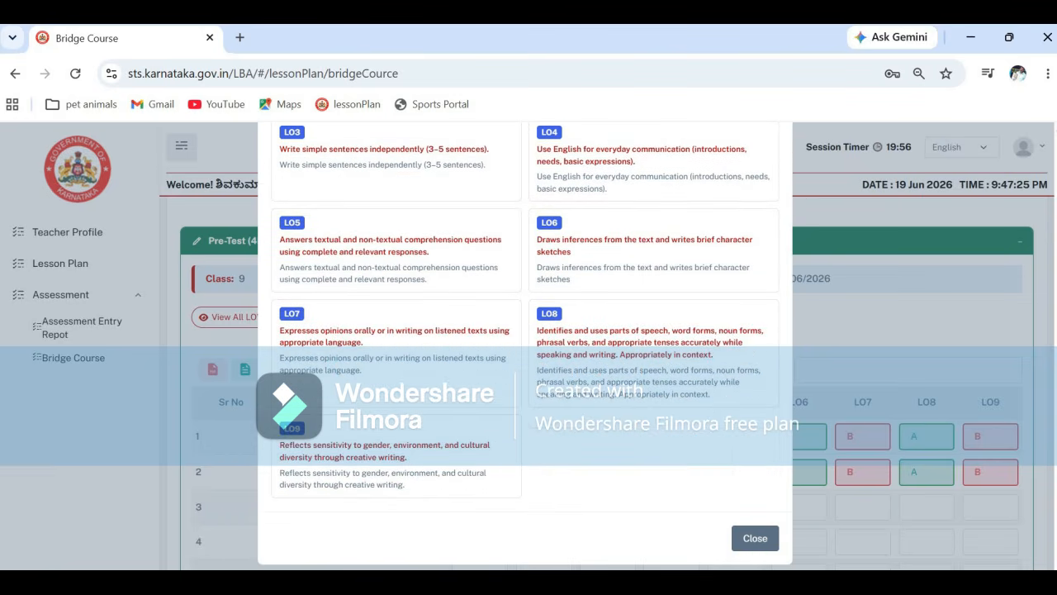
pyautogui.scroll(4, 1038, 304)
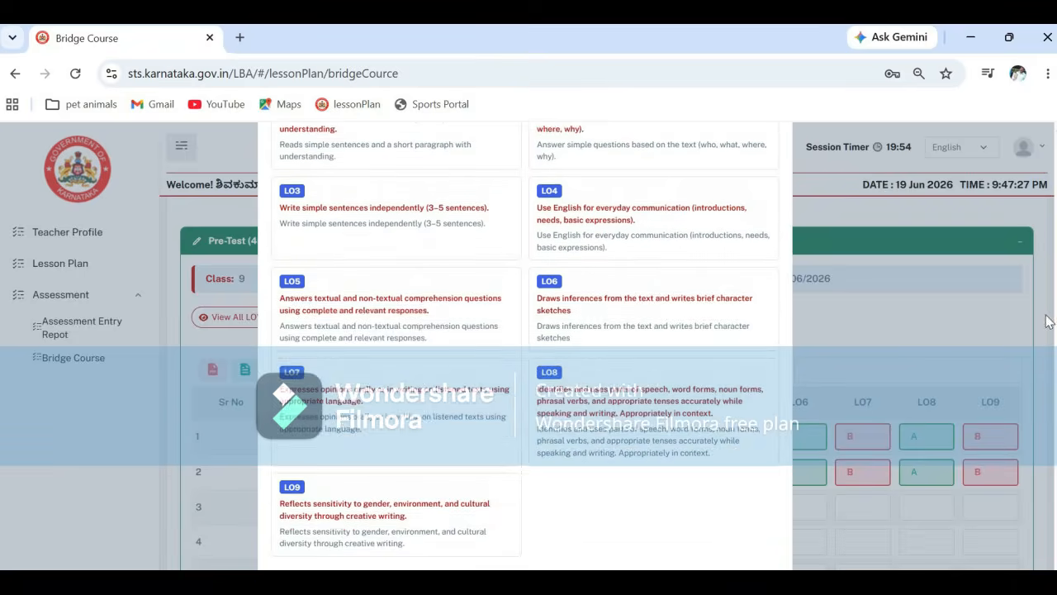
pyautogui.scroll(1, 1039, 304)
pyautogui.scroll(-4, 1046, 343)
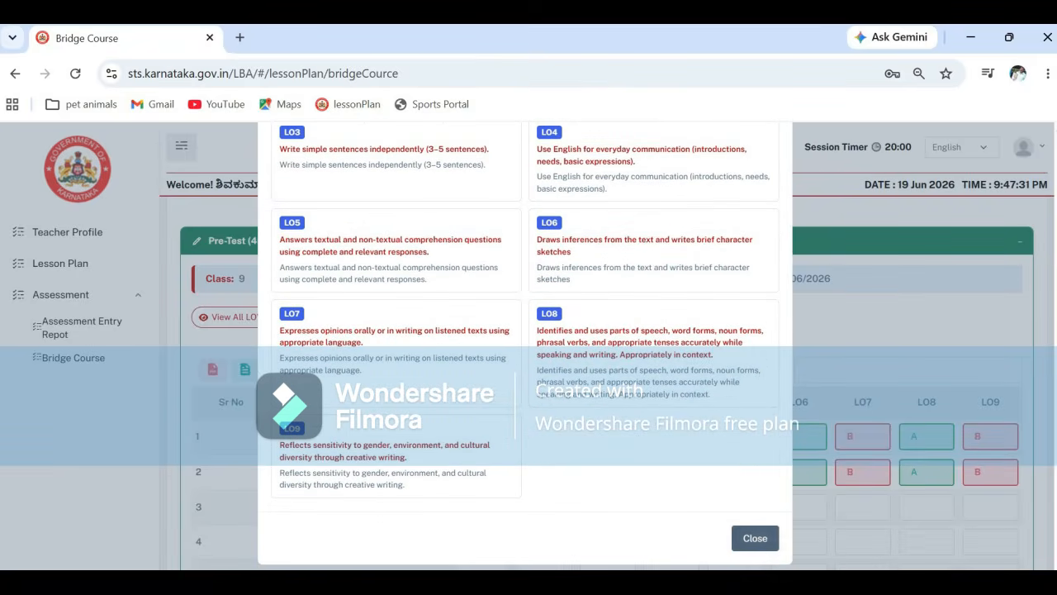
pyautogui.scroll(4, 1049, 248)
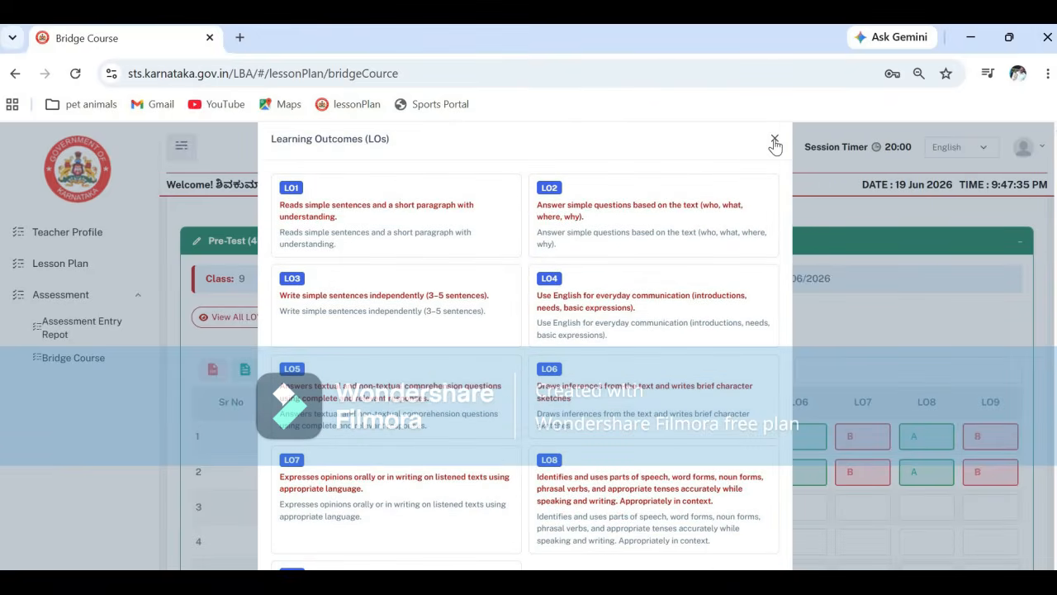
# - Close the Learning Outcomes list and select the third student's LO8 grade cell
pyautogui.click(774, 140)
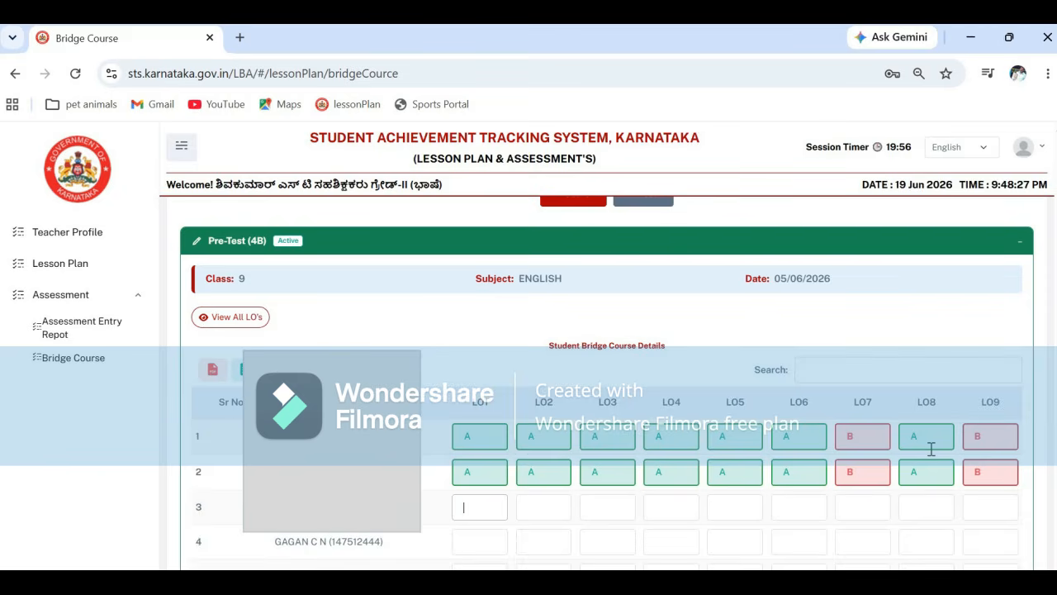
pyautogui.click(918, 509)
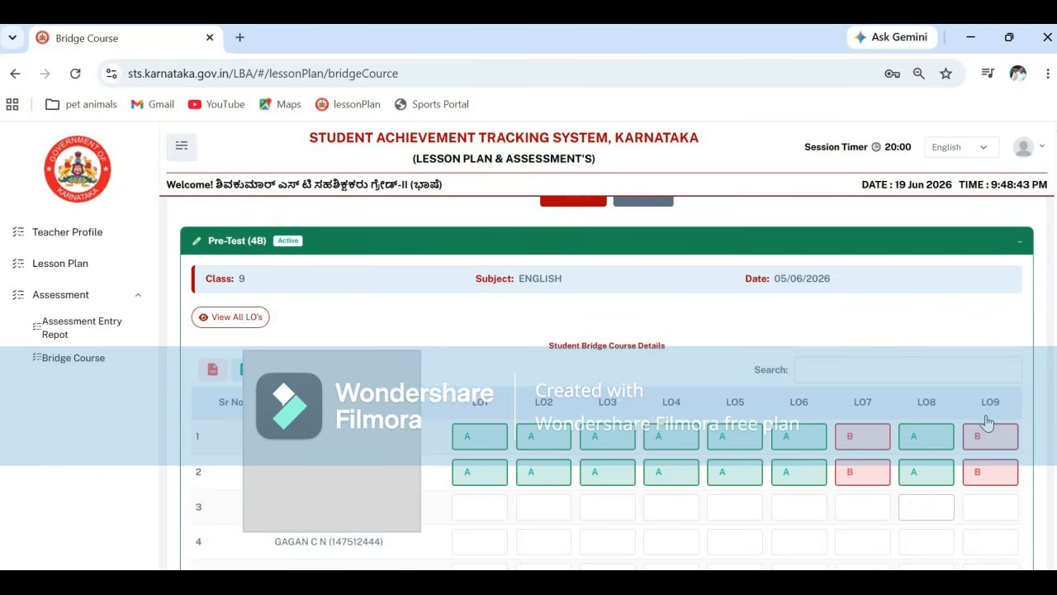
# - Enter grade A in the third student's LO1 to LO8 cells and B in LO9
pyautogui.click(986, 506)
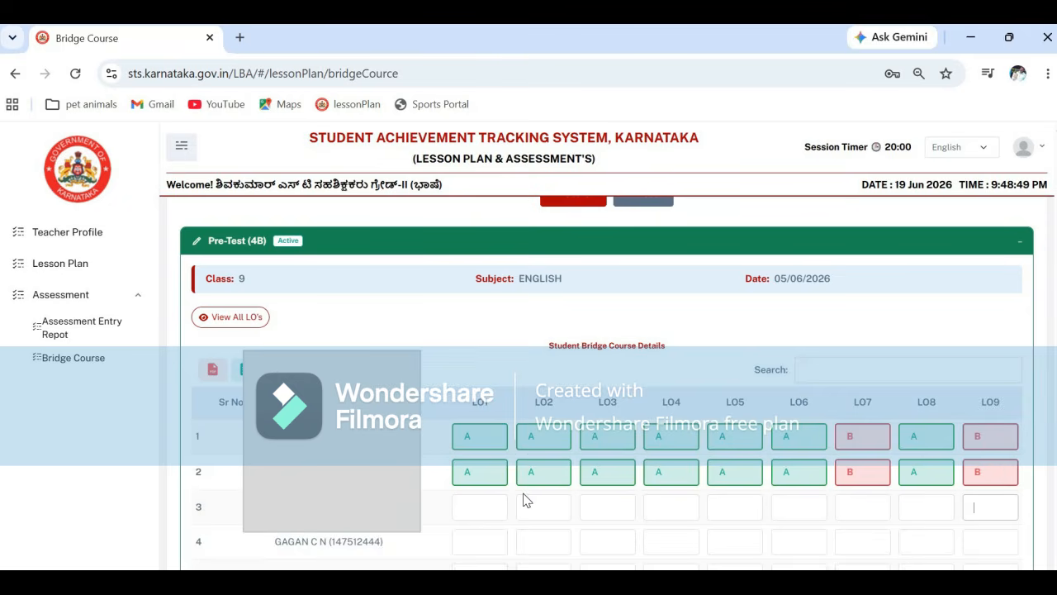
pyautogui.click(484, 504)
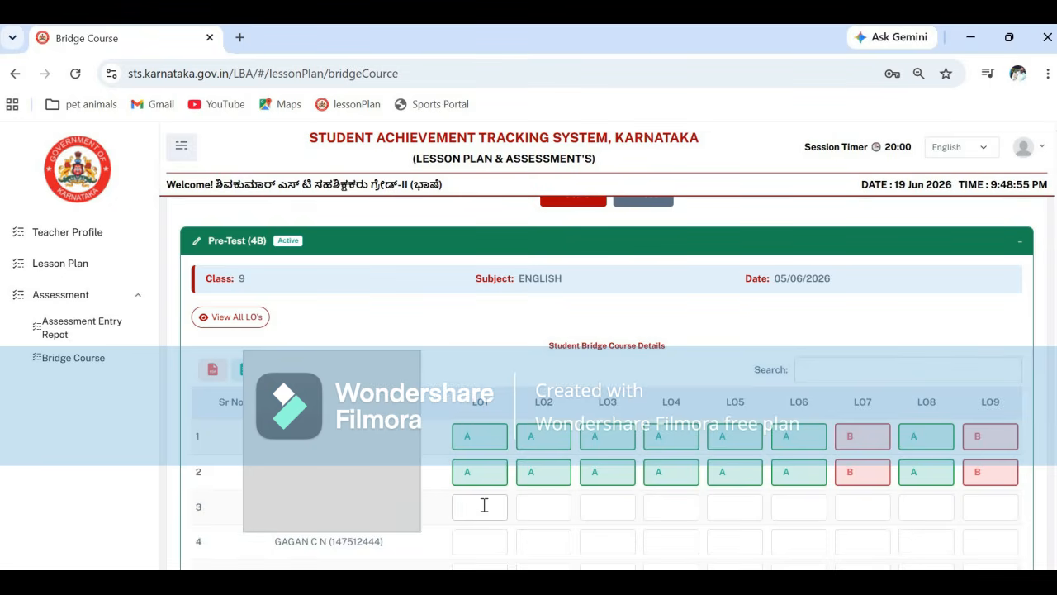
pyautogui.write('A')
pyautogui.click(530, 515)
pyautogui.write('A')
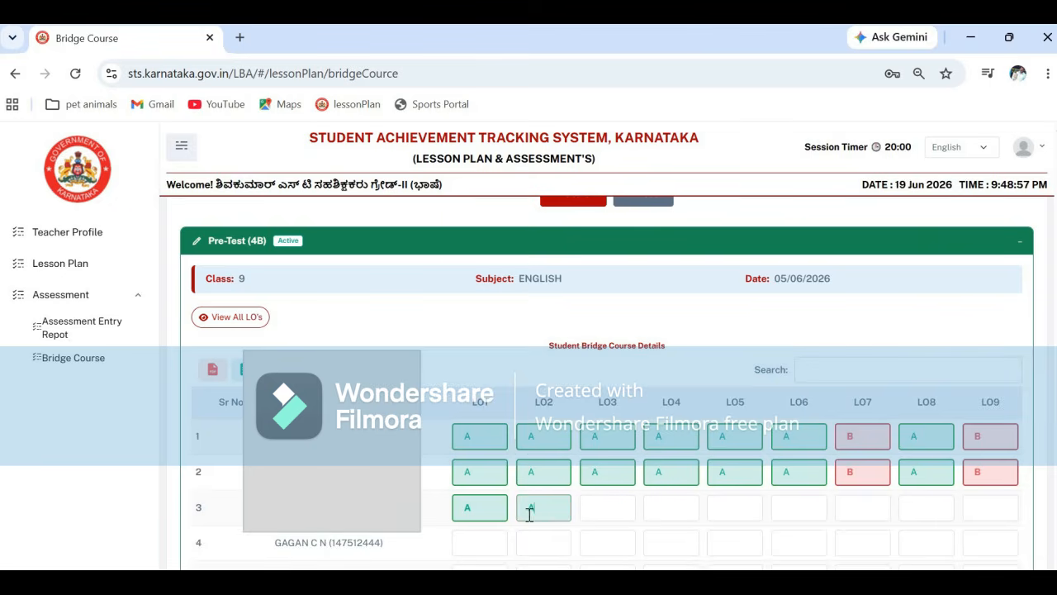
pyautogui.click(595, 514)
pyautogui.write('A')
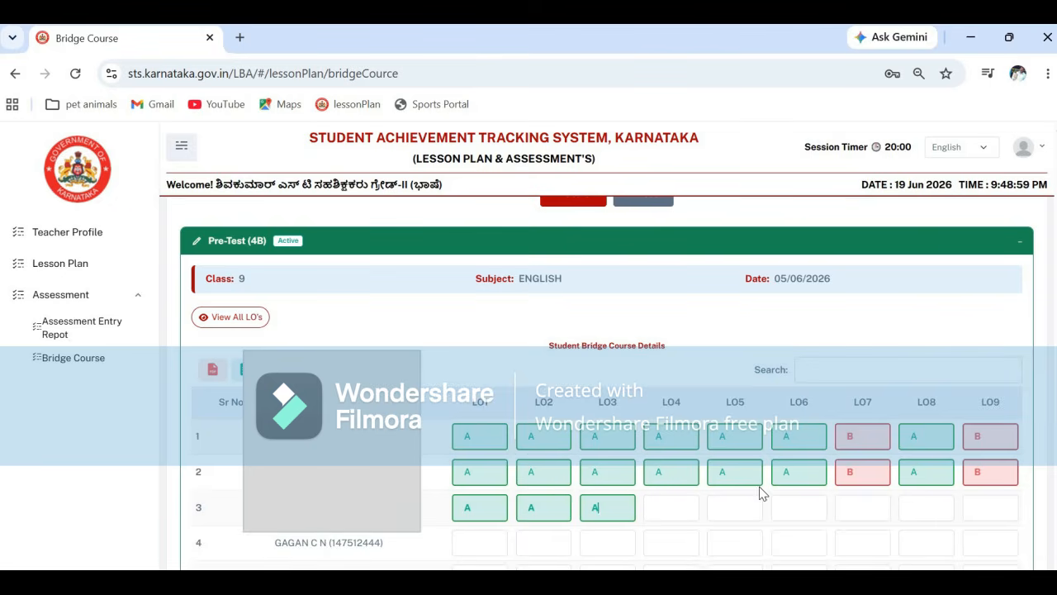
pyautogui.click(680, 511)
pyautogui.write('A')
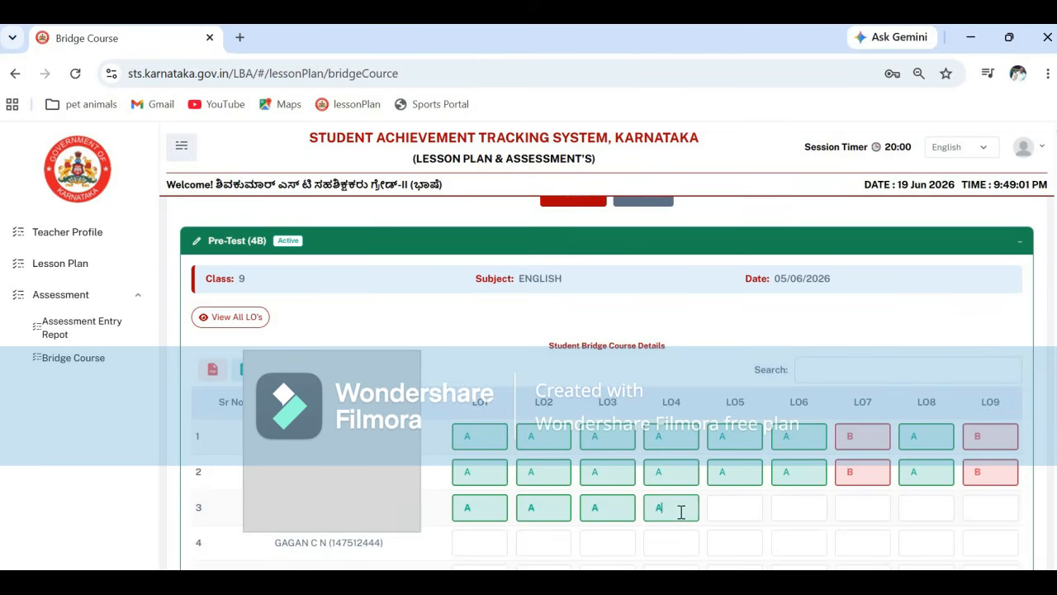
pyautogui.click(724, 509)
pyautogui.write('A')
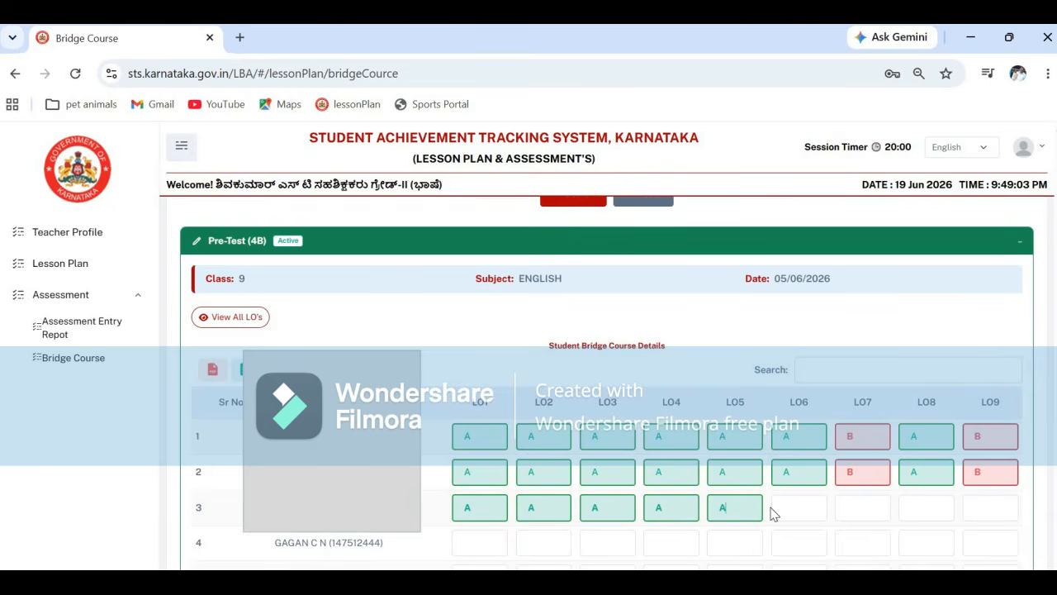
pyautogui.click(781, 507)
pyautogui.write('A')
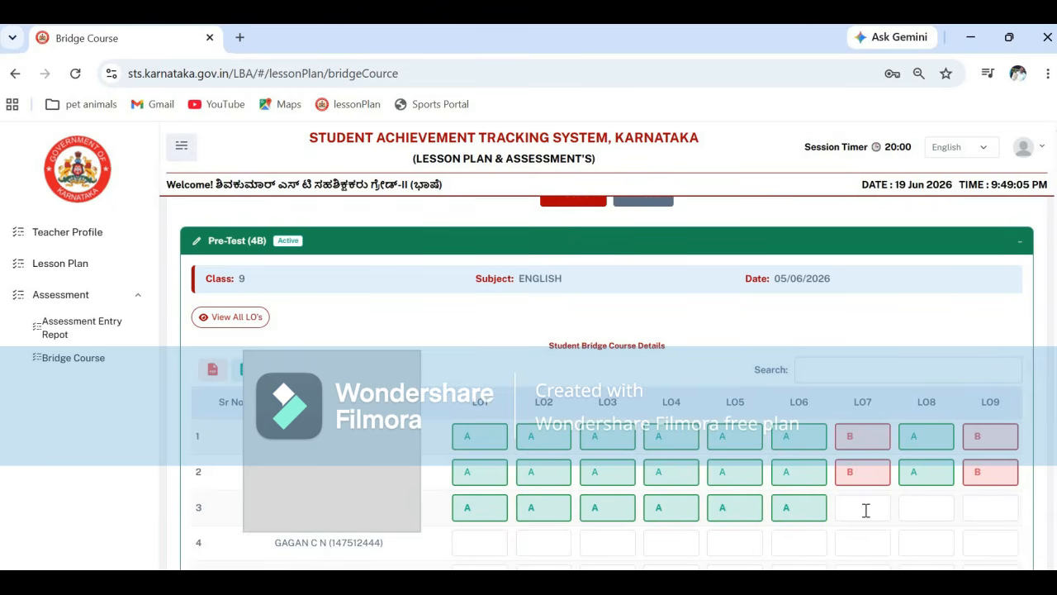
pyautogui.click(865, 509)
pyautogui.write('A')
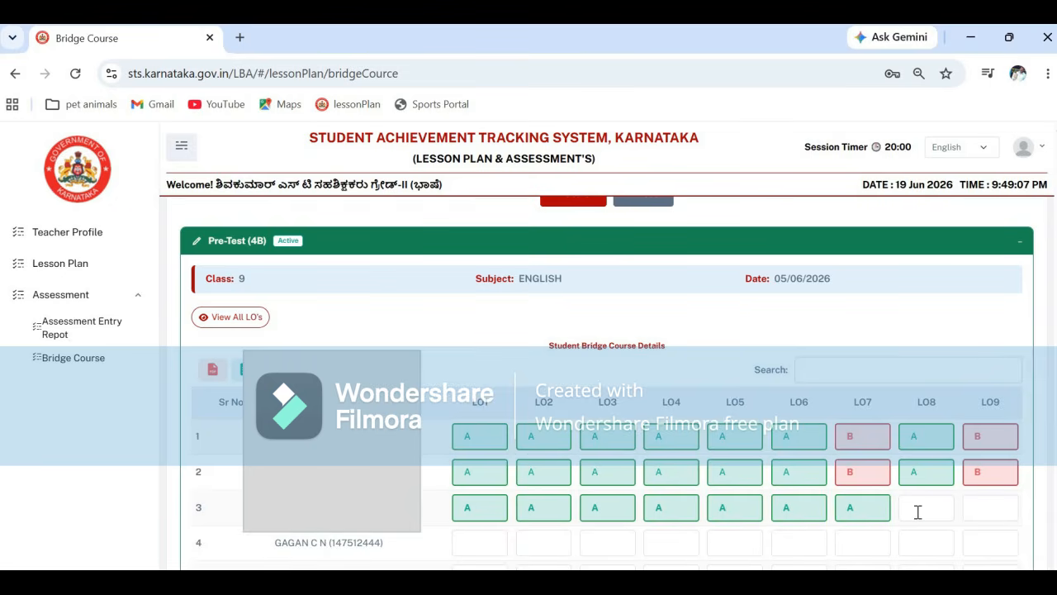
pyautogui.write('A')
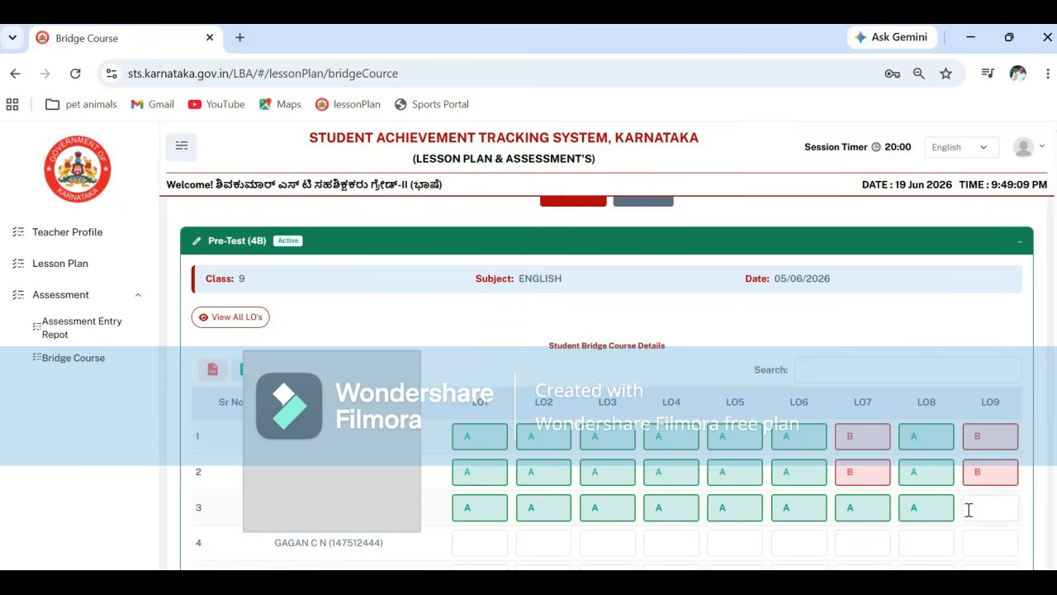
pyautogui.click(968, 509)
pyautogui.write('B')
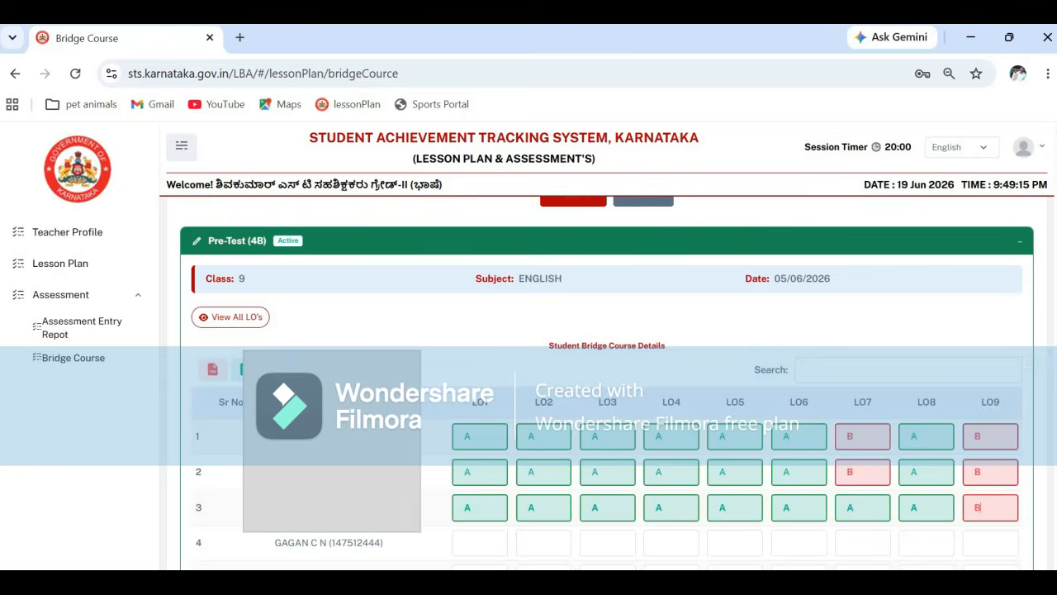
pyautogui.scroll(-3, 606, 384)
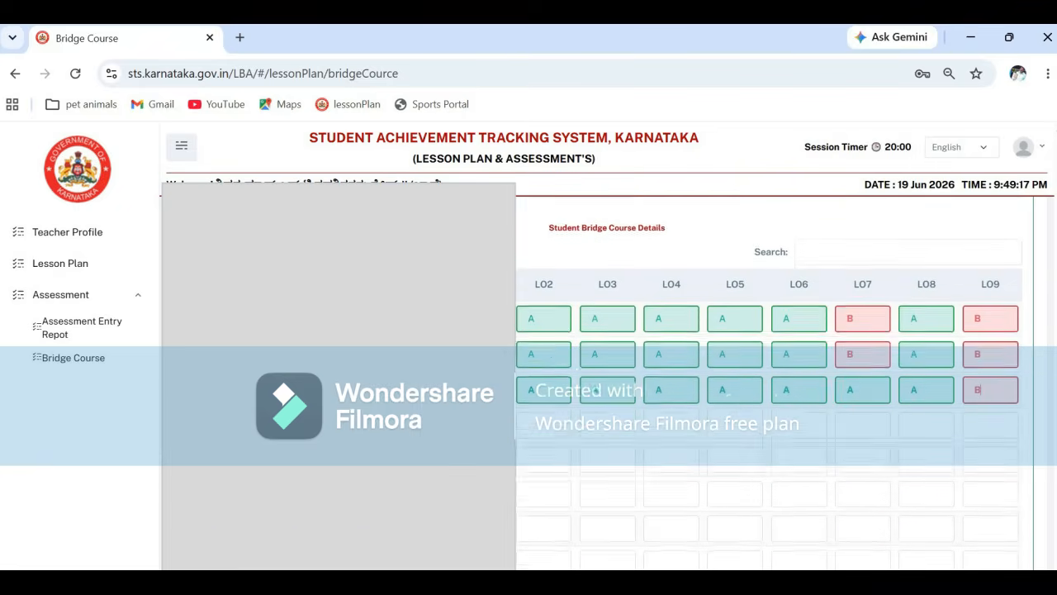
pyautogui.scroll(-5, 768, 384)
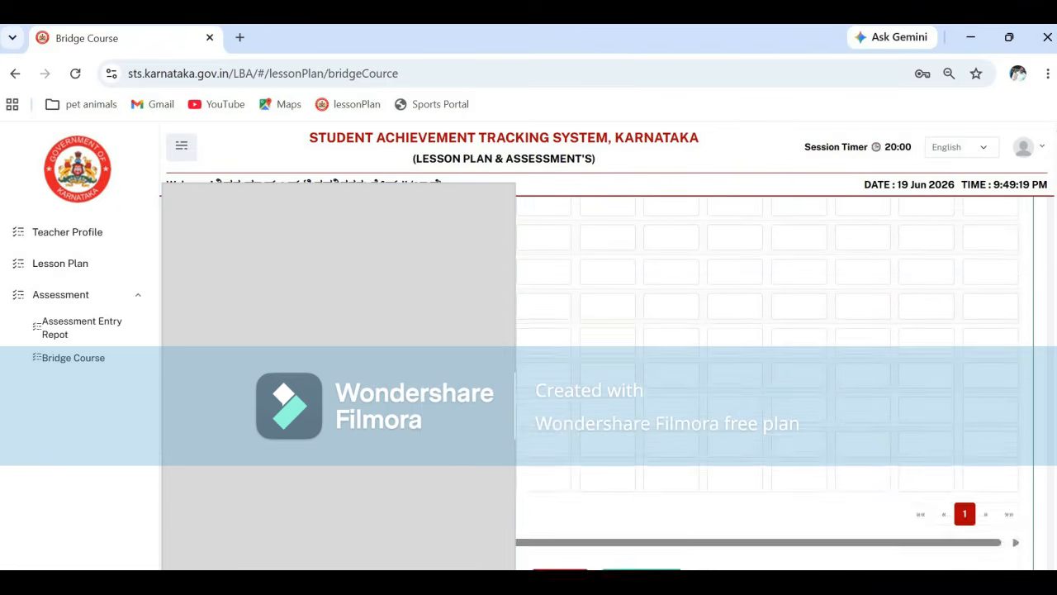
pyautogui.scroll(-3, 979, 488)
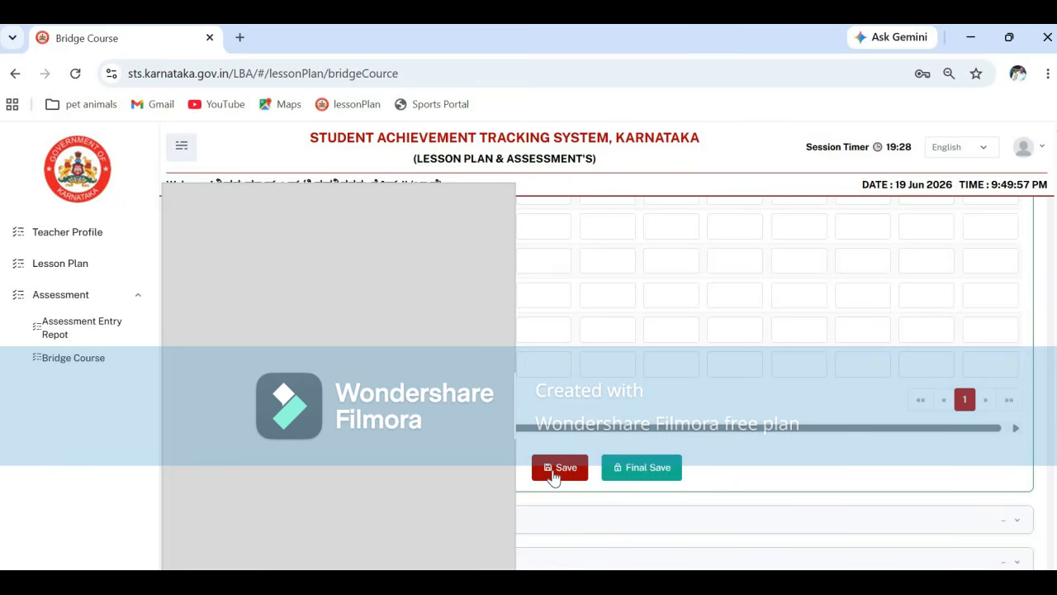
# - Save the English pre-test grades and confirm the 'save the Bridge Course data' prompt
pyautogui.click(554, 475)
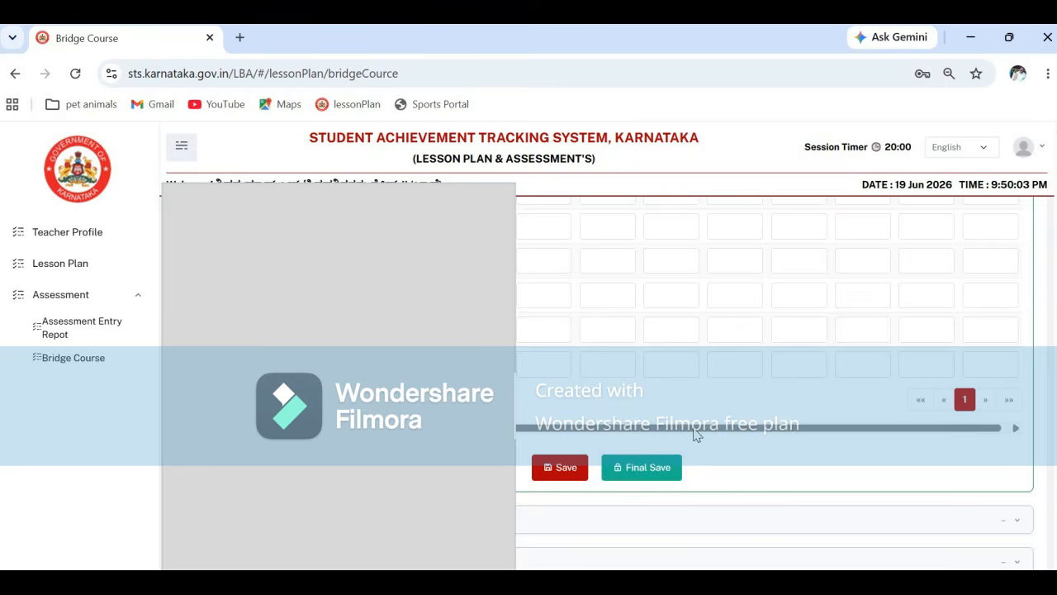
pyautogui.click(563, 468)
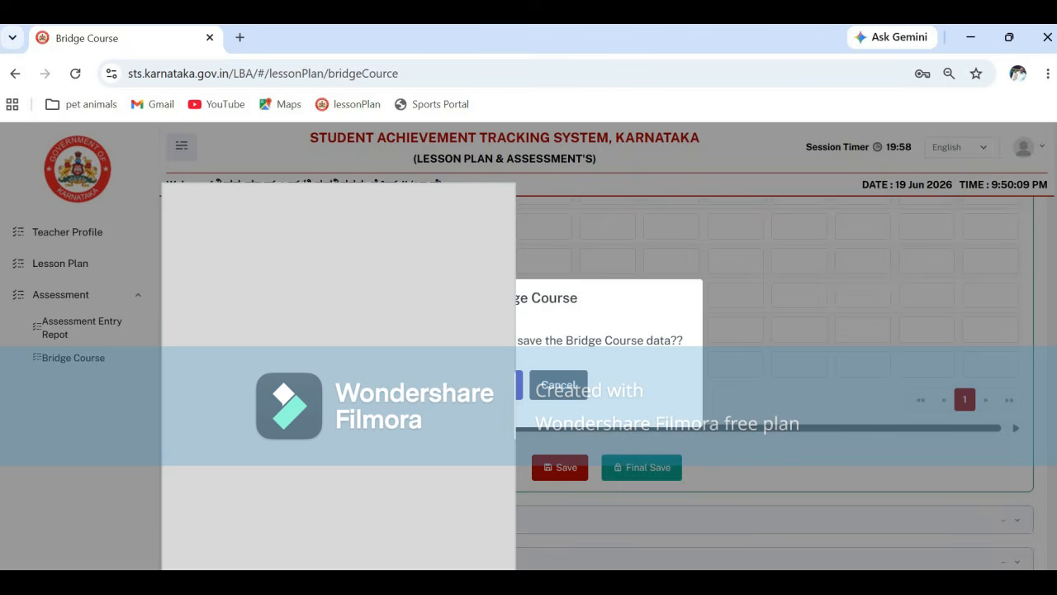
pyautogui.press('Return')
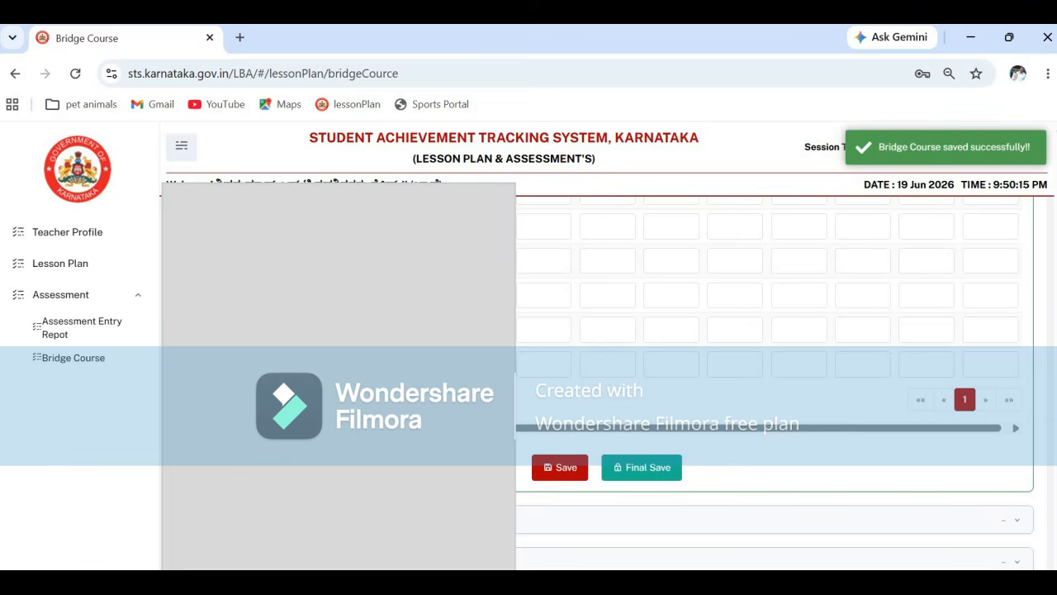
pyautogui.scroll(-2, 528, 487)
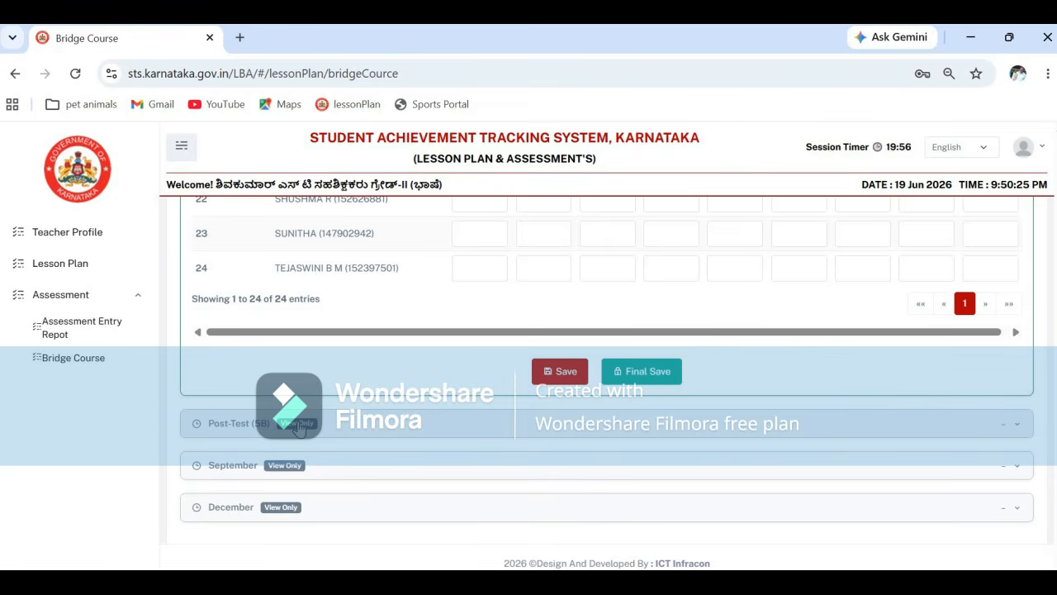
# - Expand the Post-Test section and scroll through its view-only September and December assessments
pyautogui.click(299, 425)
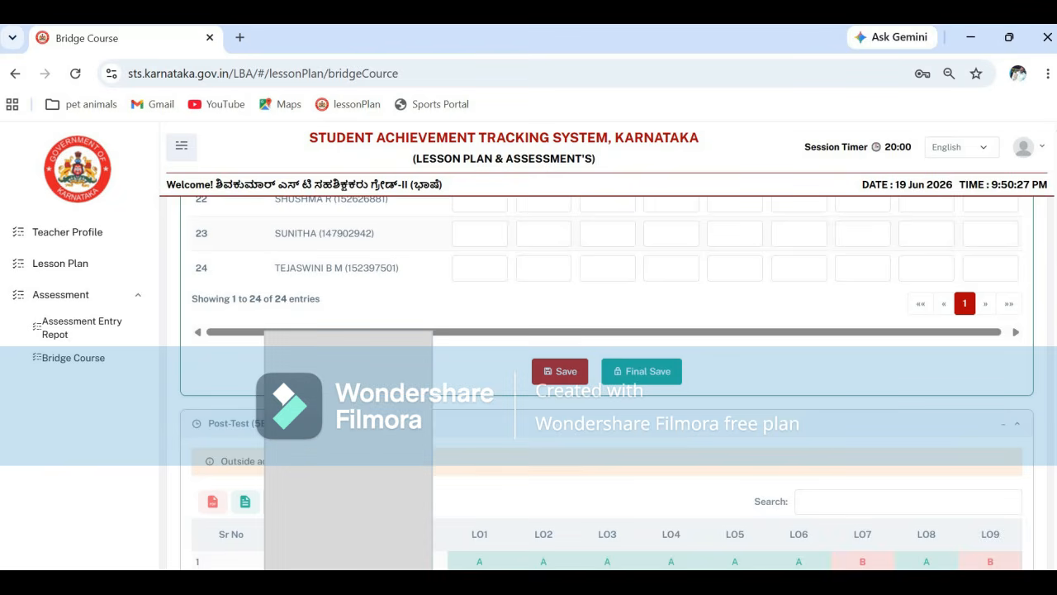
pyautogui.scroll(-3, 583, 422)
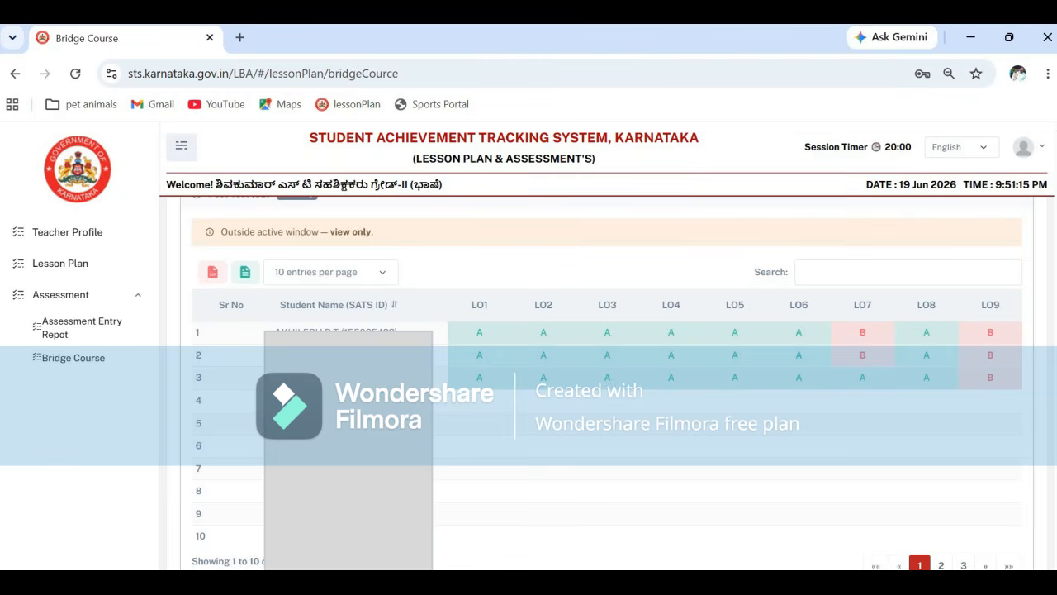
pyautogui.scroll(-3, 607, 383)
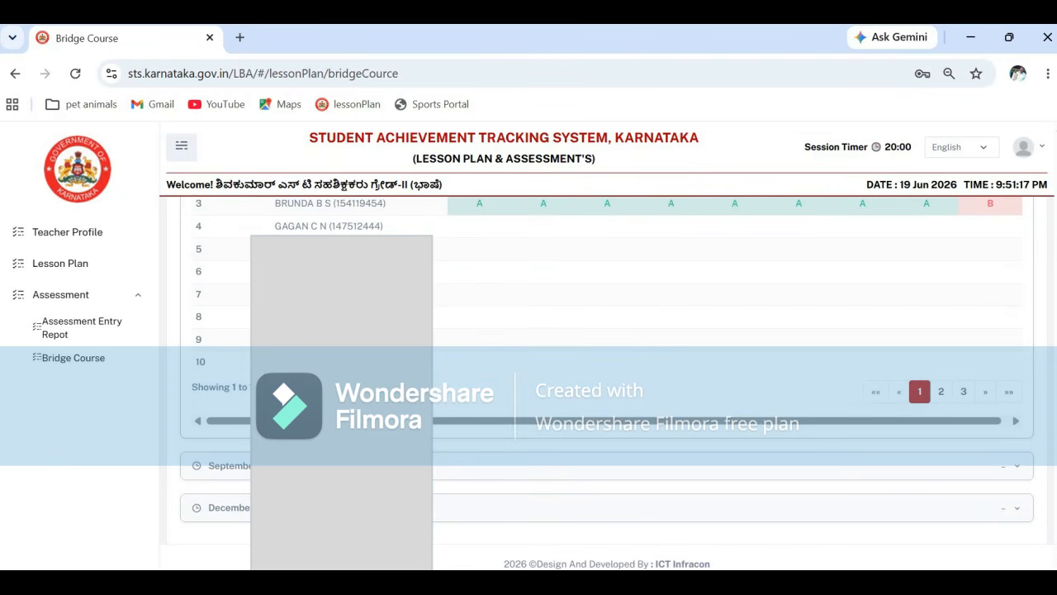
pyautogui.scroll(7, 1036, 391)
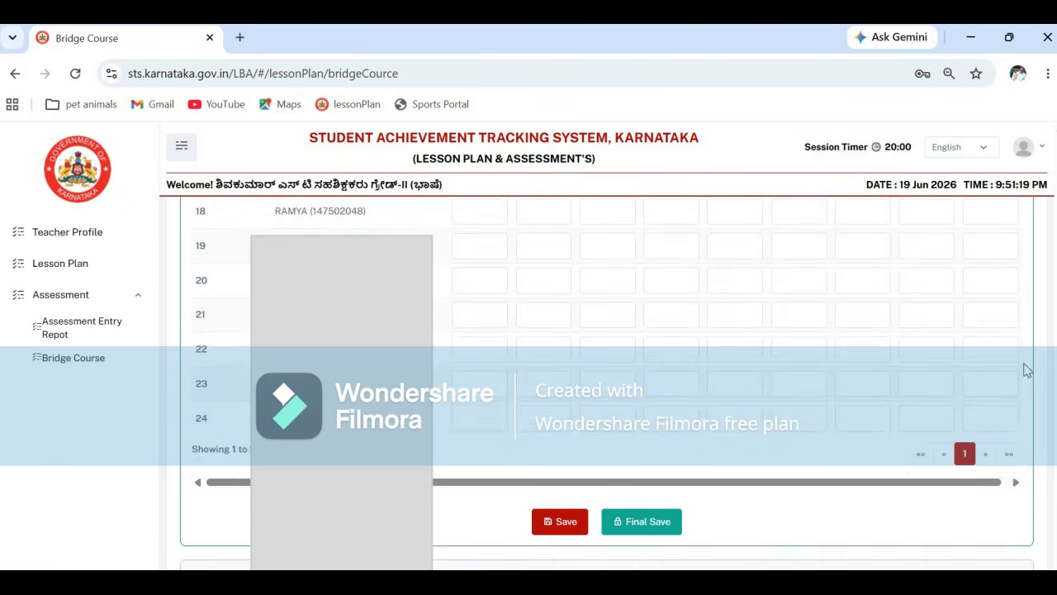
pyautogui.scroll(-5, 1040, 421)
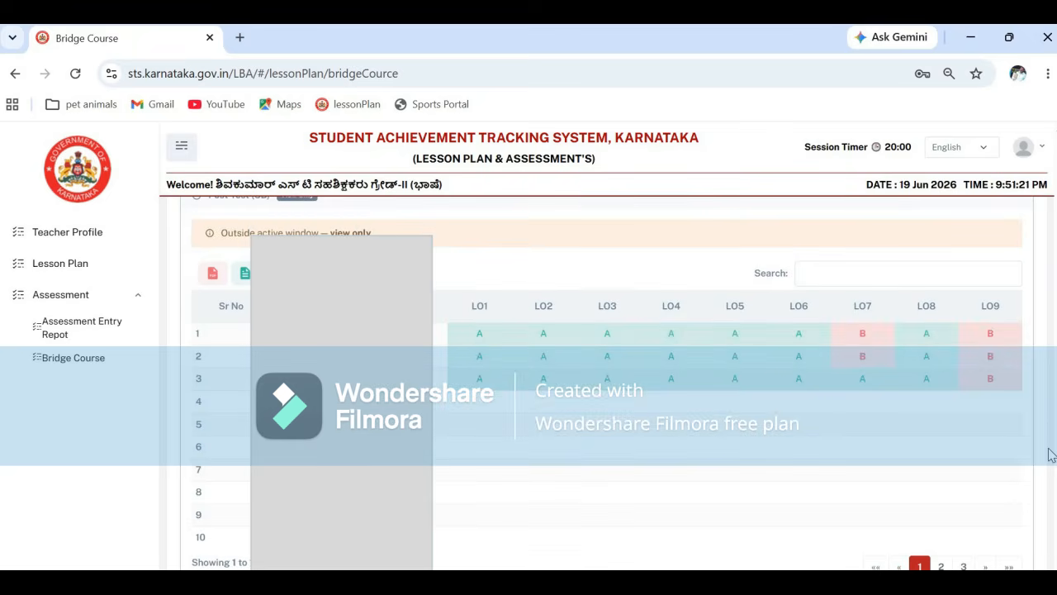
pyautogui.scroll(-2, 1052, 462)
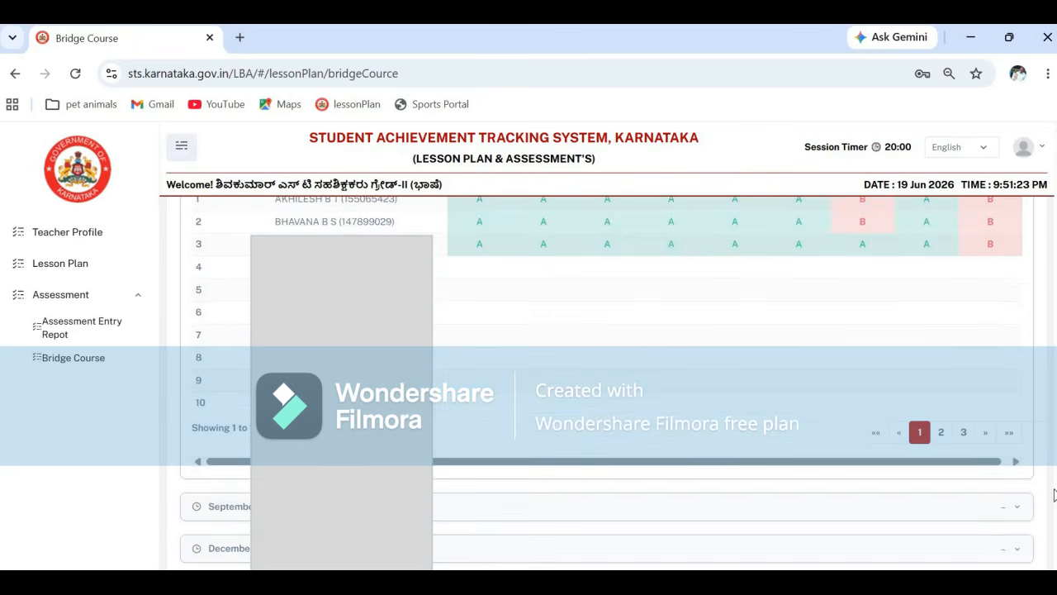
pyautogui.scroll(-1, 1054, 493)
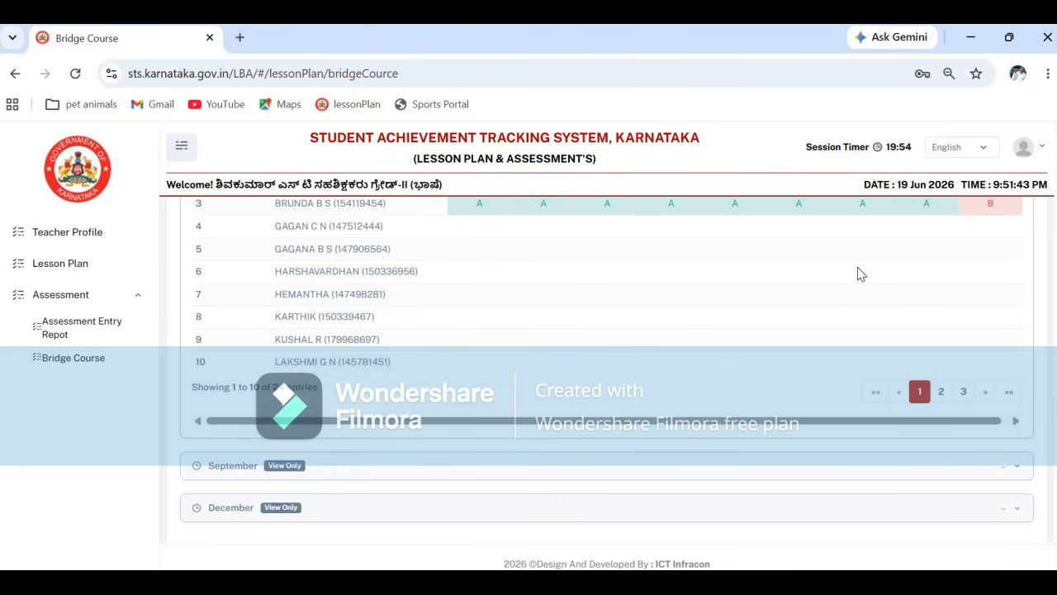
# - Expand the empty next-phase section and scroll through the saved English grade tables and back up
pyautogui.click(286, 467)
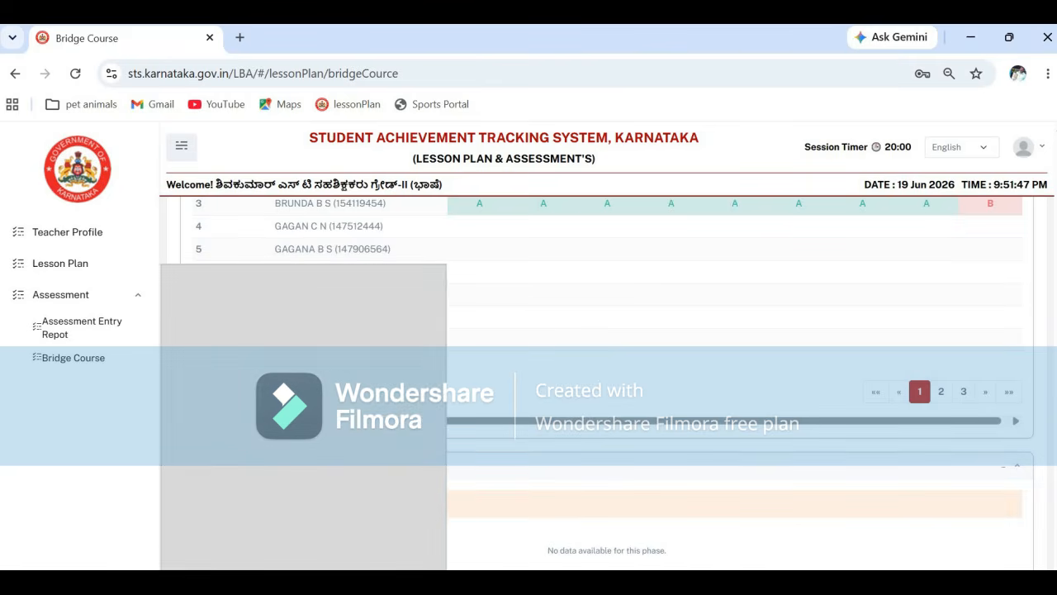
pyautogui.scroll(-2, 735, 380)
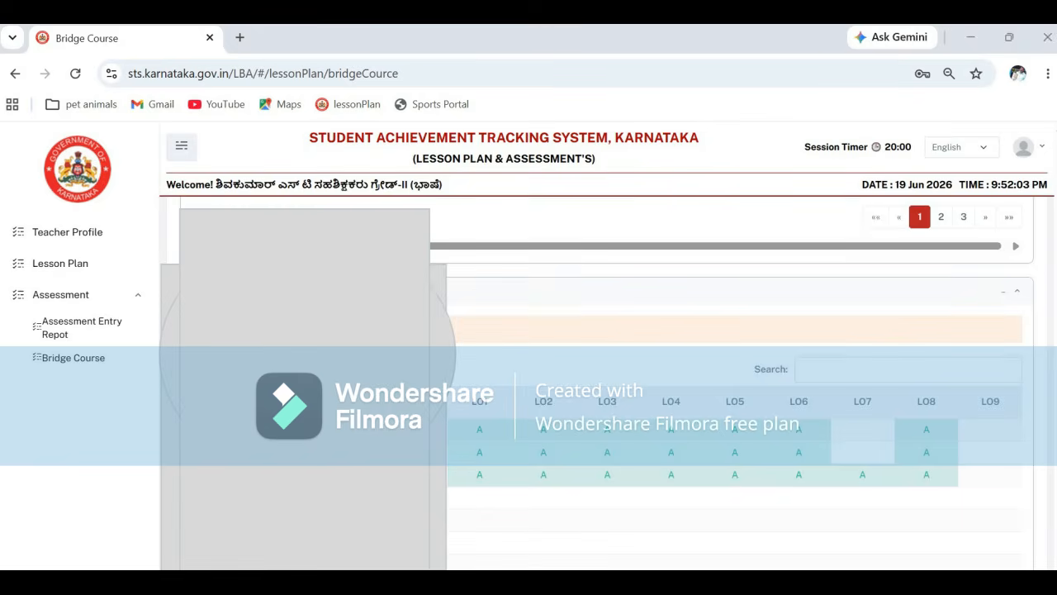
pyautogui.scroll(-3, 599, 371)
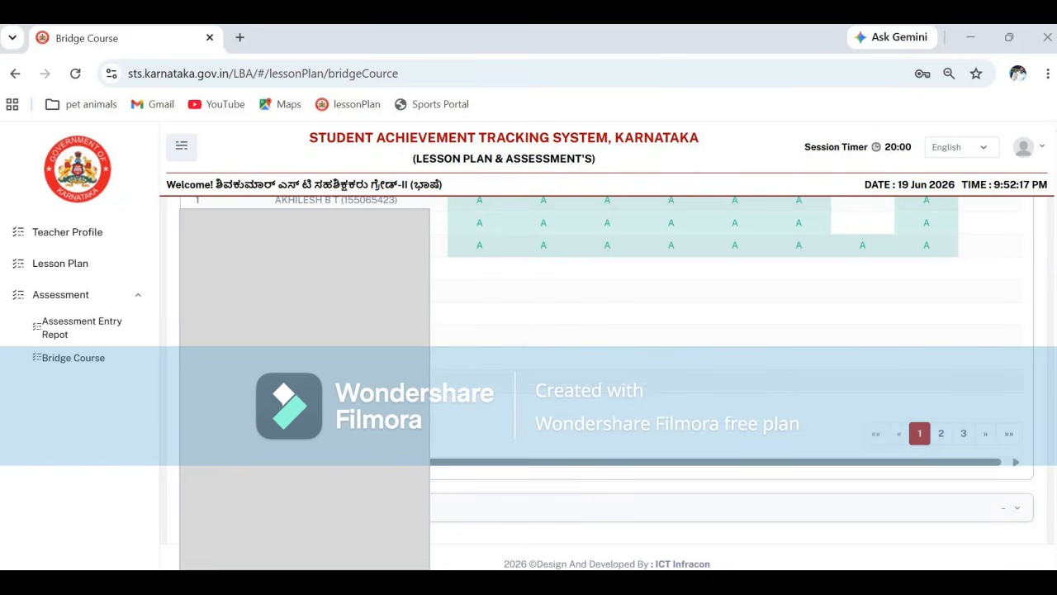
pyautogui.scroll(-5, 1045, 379)
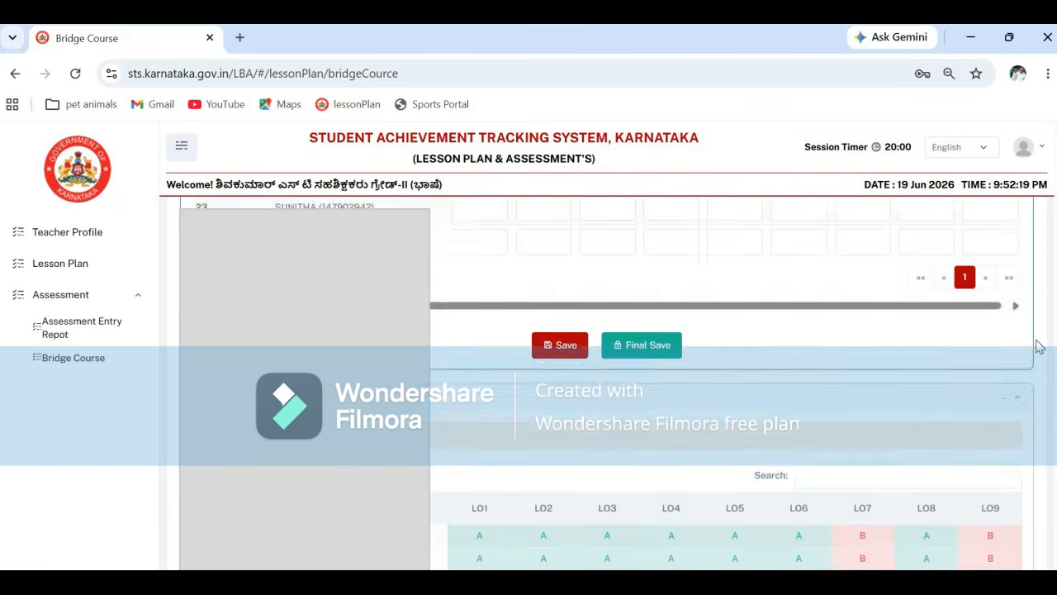
pyautogui.scroll(10, 1039, 347)
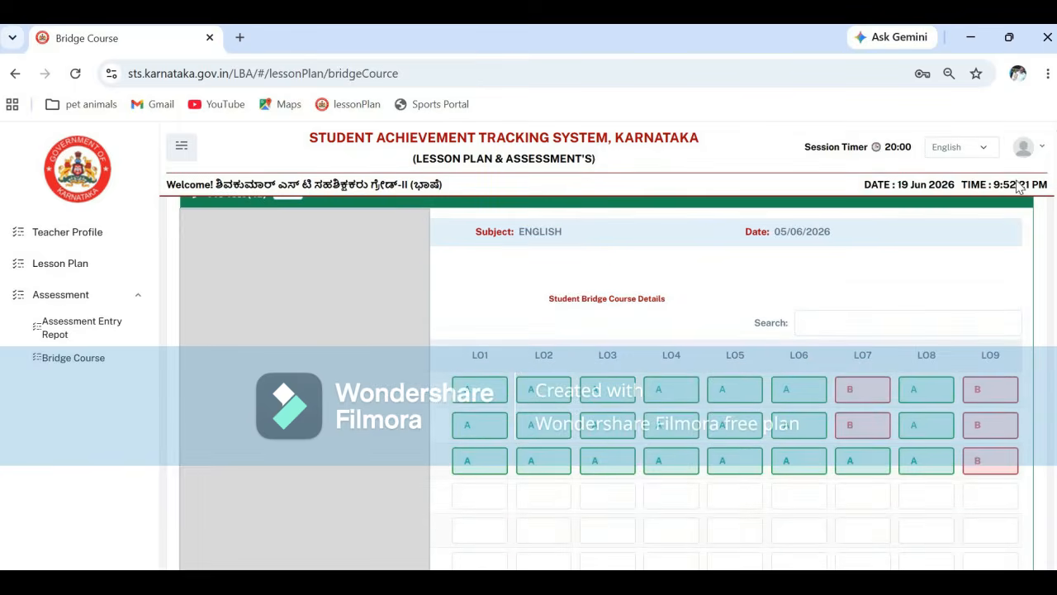
pyautogui.scroll(2, 1019, 188)
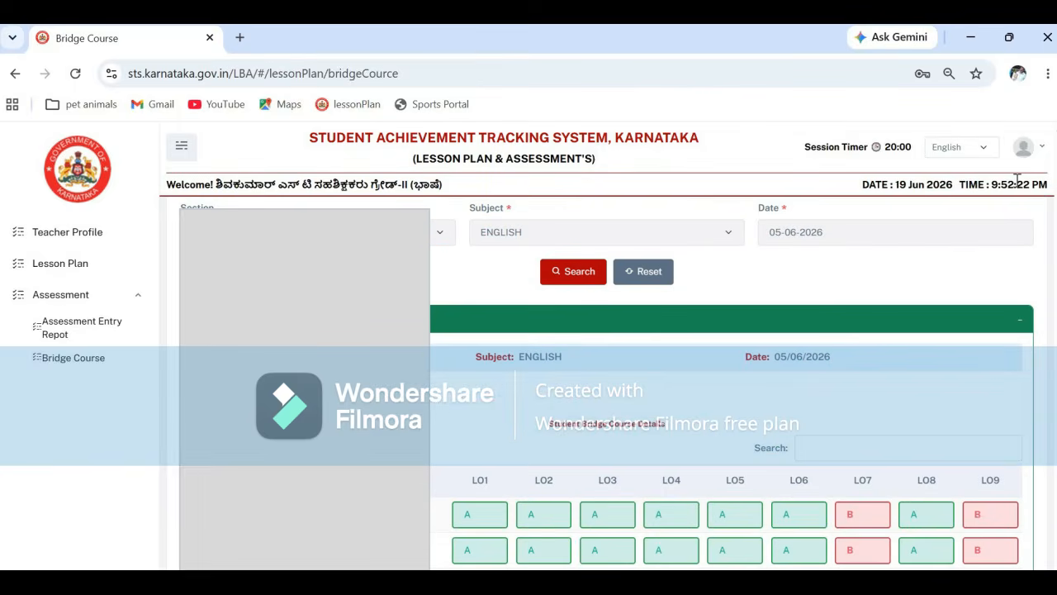
# - Reopen a fresh Bridge Course form and select class 9 with group KM_Kan_Eng_Hin
pyautogui.click(85, 327)
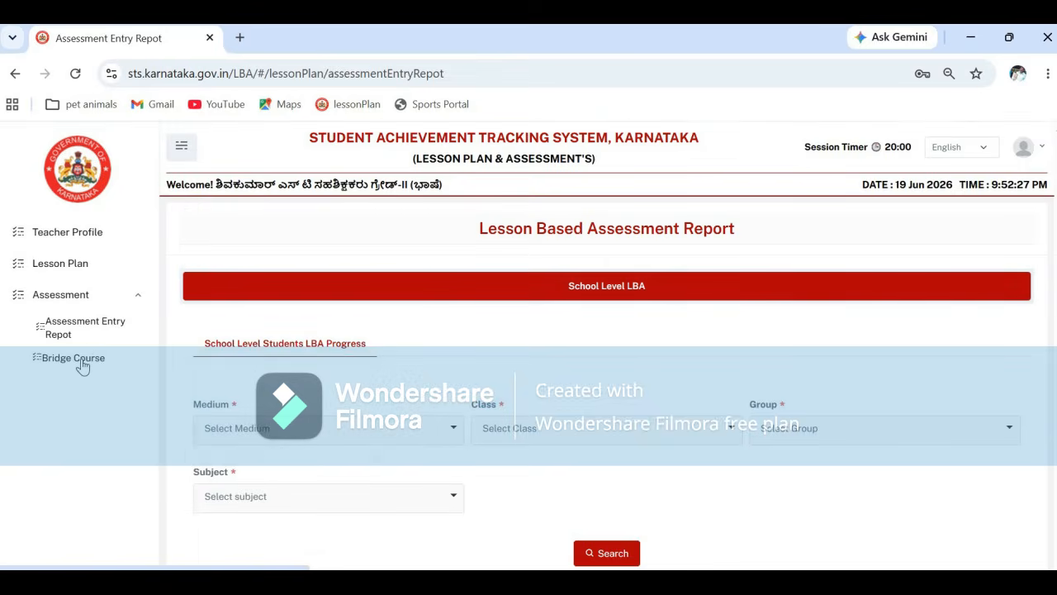
pyautogui.click(82, 361)
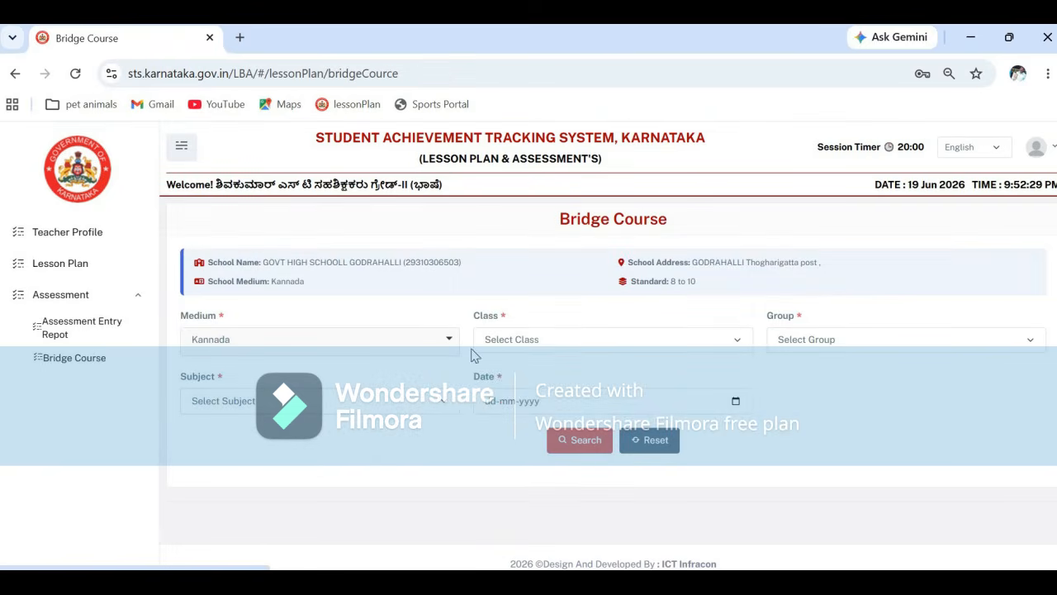
pyautogui.click(739, 341)
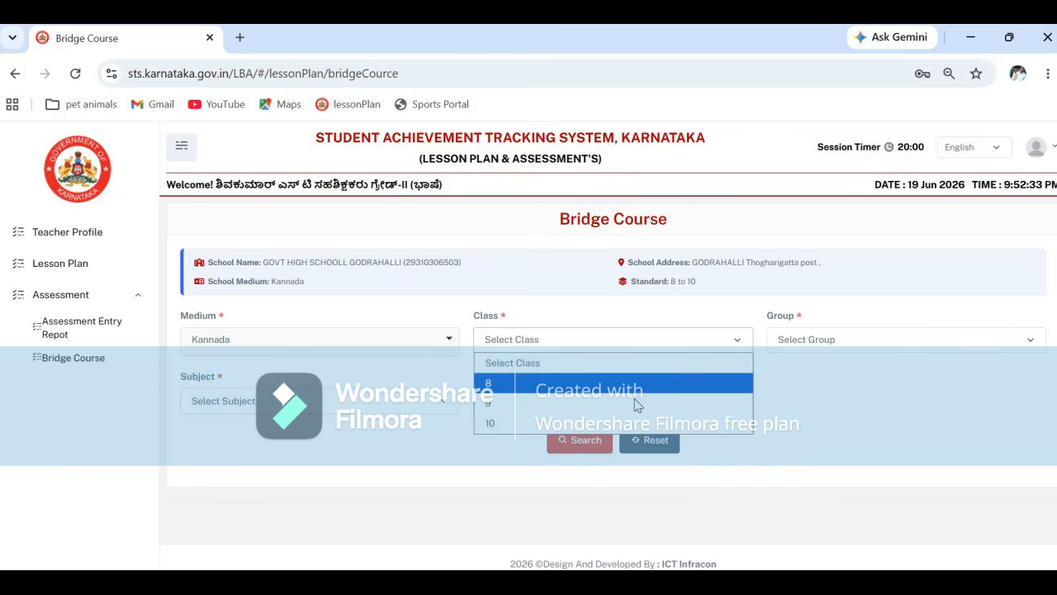
pyautogui.press('Return')
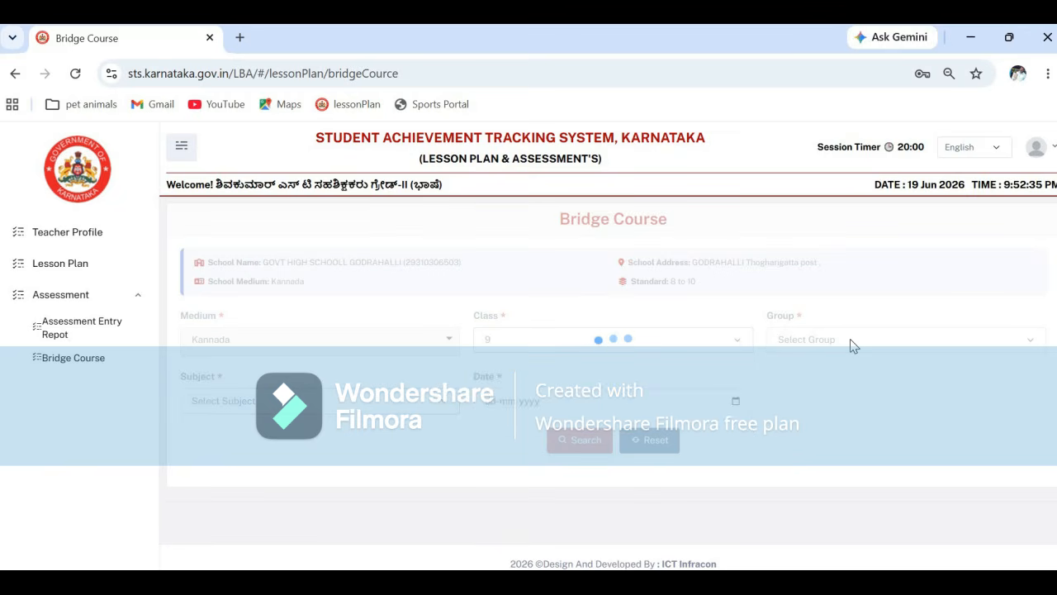
pyautogui.click(869, 340)
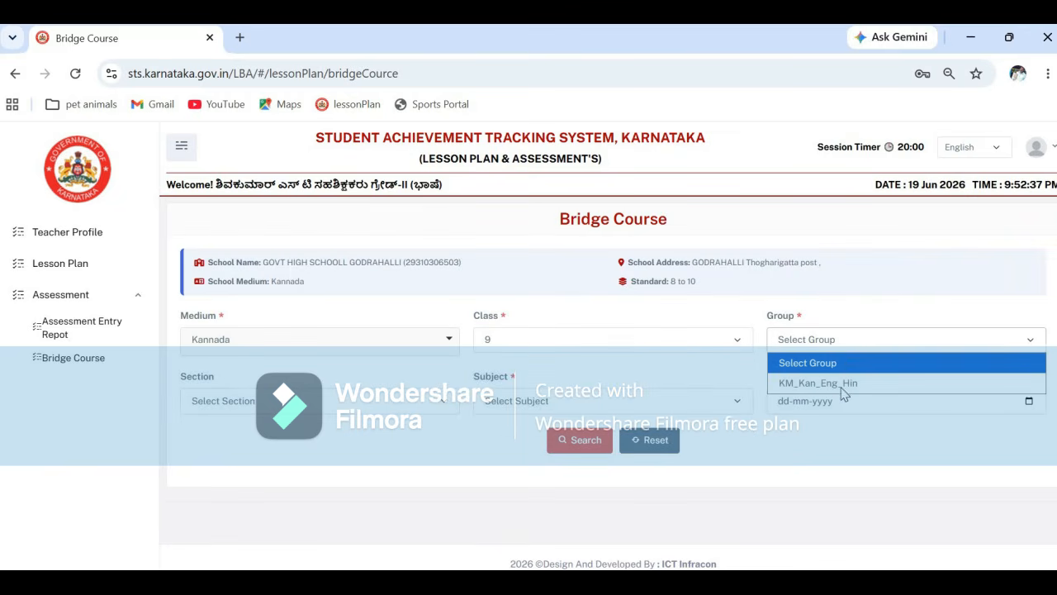
pyautogui.click(842, 385)
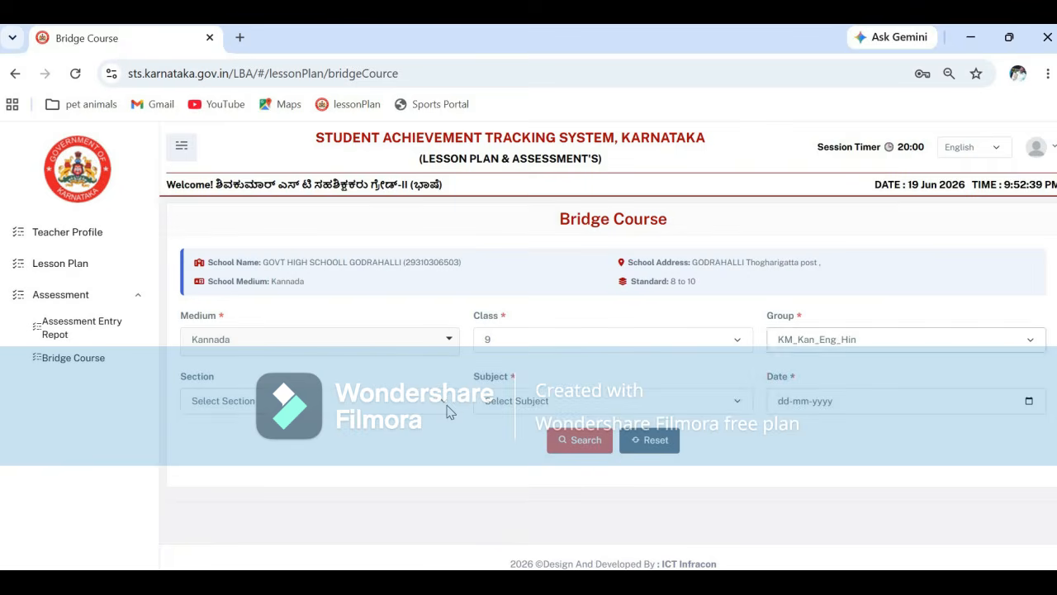
# - Choose section A, subject SCIENCE and date 05-06-2026, then search to load the pre-test grid
pyautogui.click(437, 402)
pyautogui.click(409, 444)
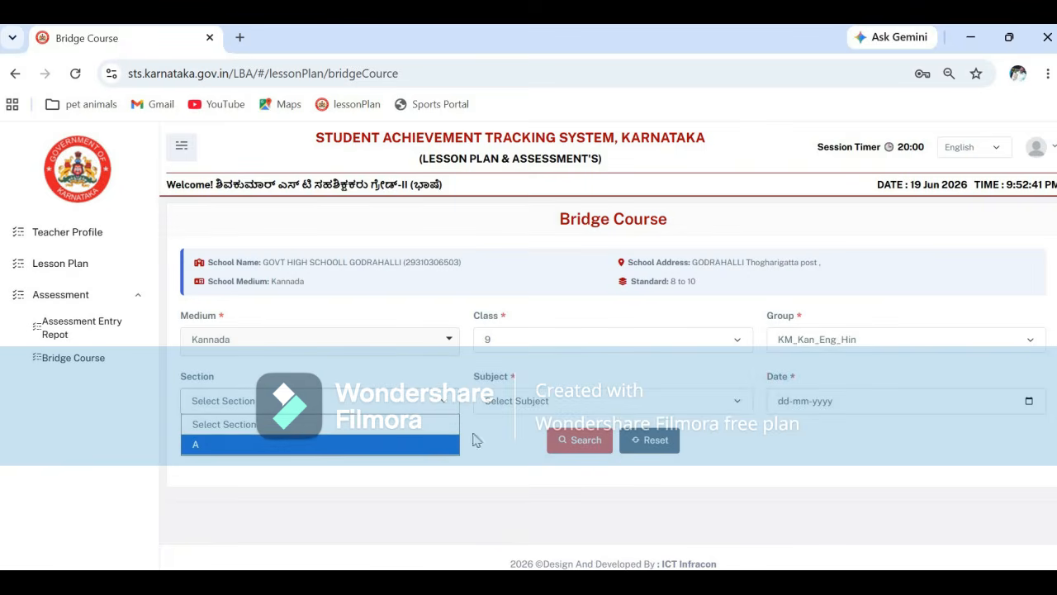
pyautogui.click(738, 402)
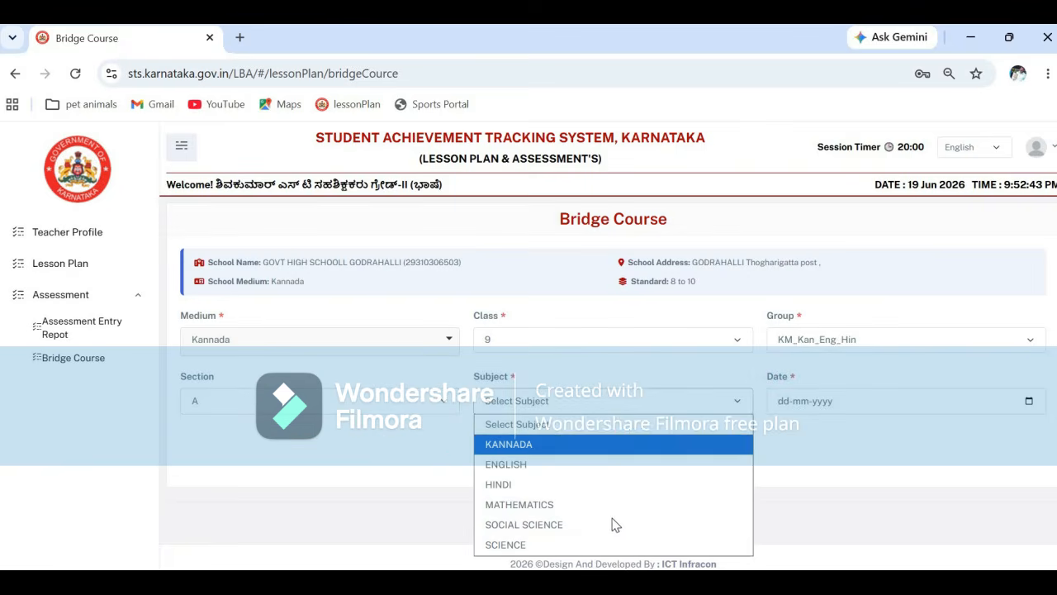
pyautogui.click(601, 545)
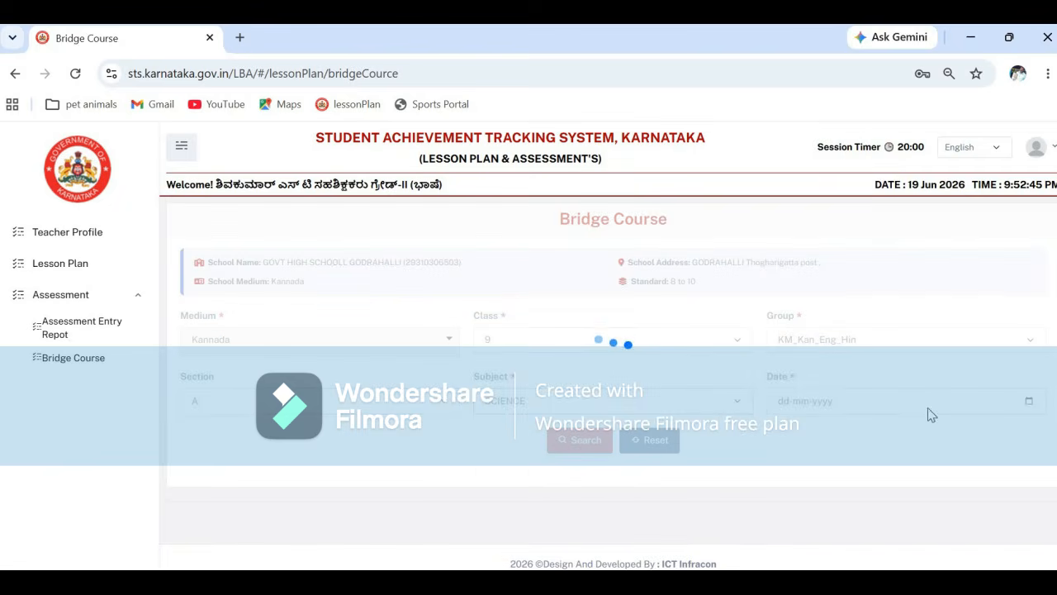
pyautogui.click(1029, 401)
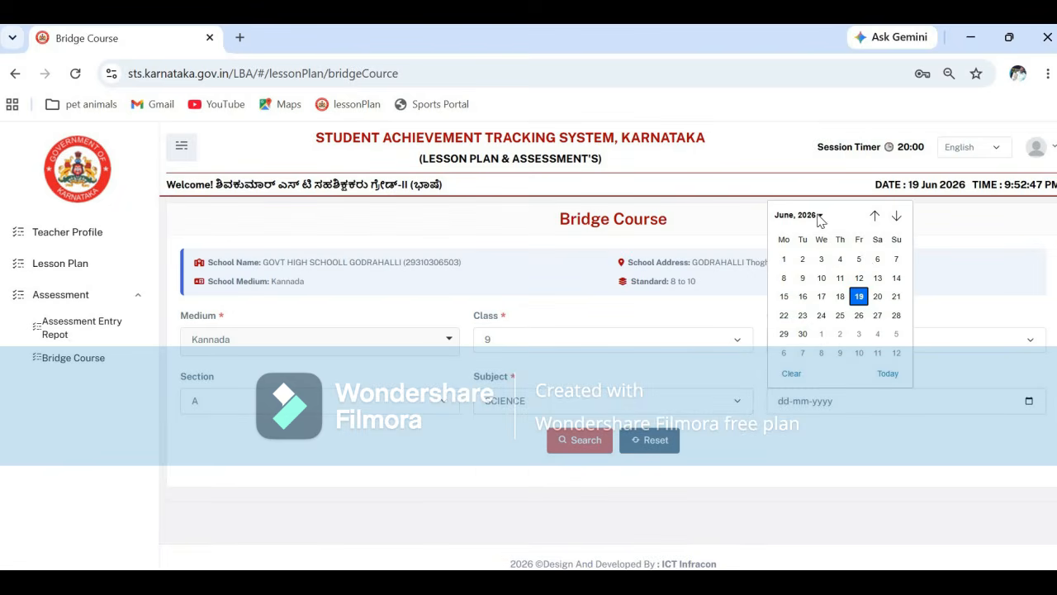
pyautogui.click(859, 260)
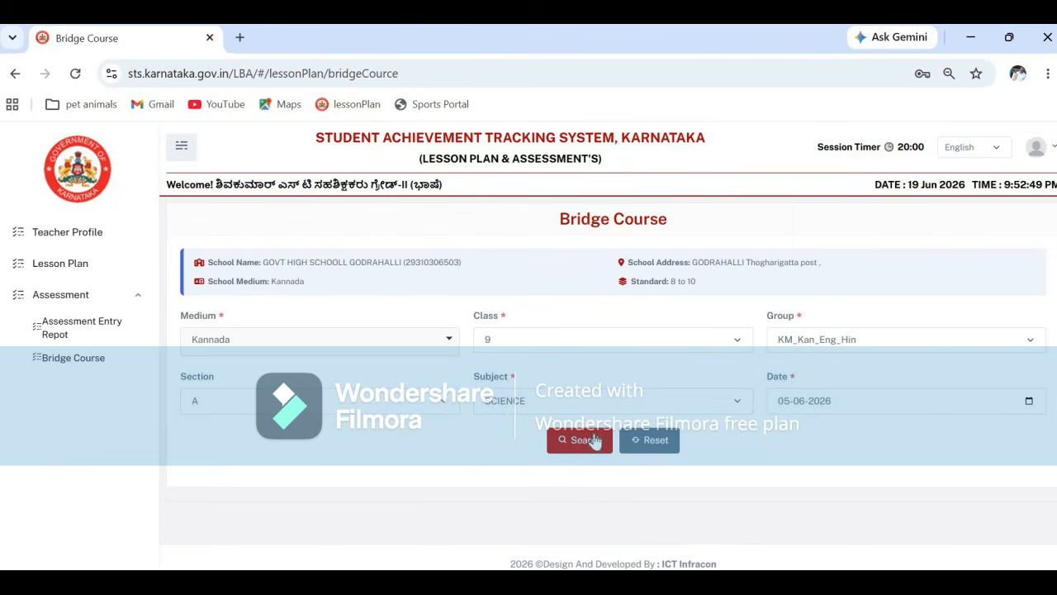
pyautogui.click(586, 441)
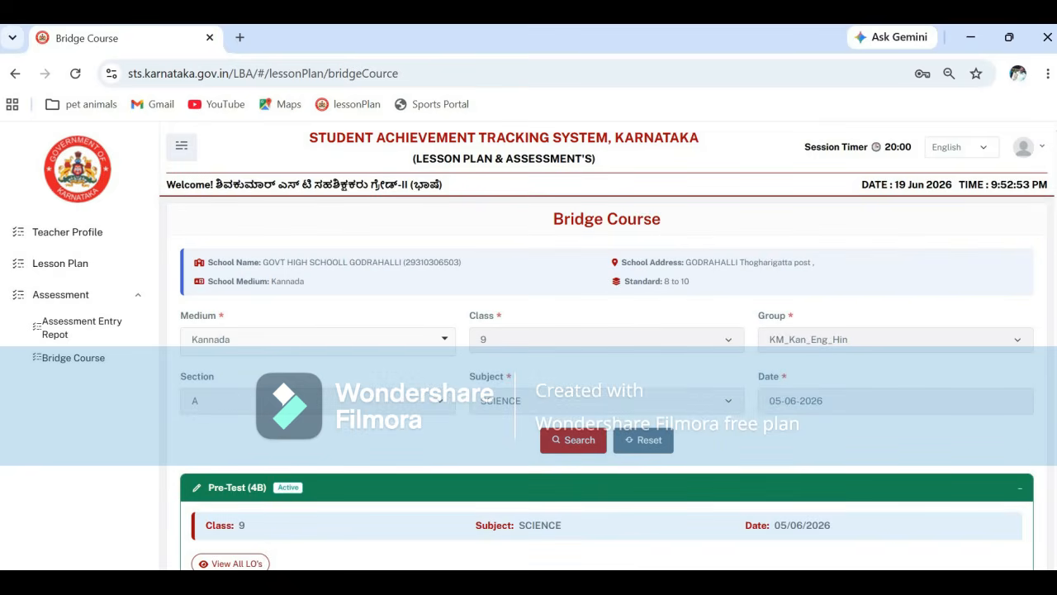
# - In the Student Bridge Course Details table, enter A under LO1 and B under LO2 for row 1
pyautogui.scroll(-4, 607, 376)
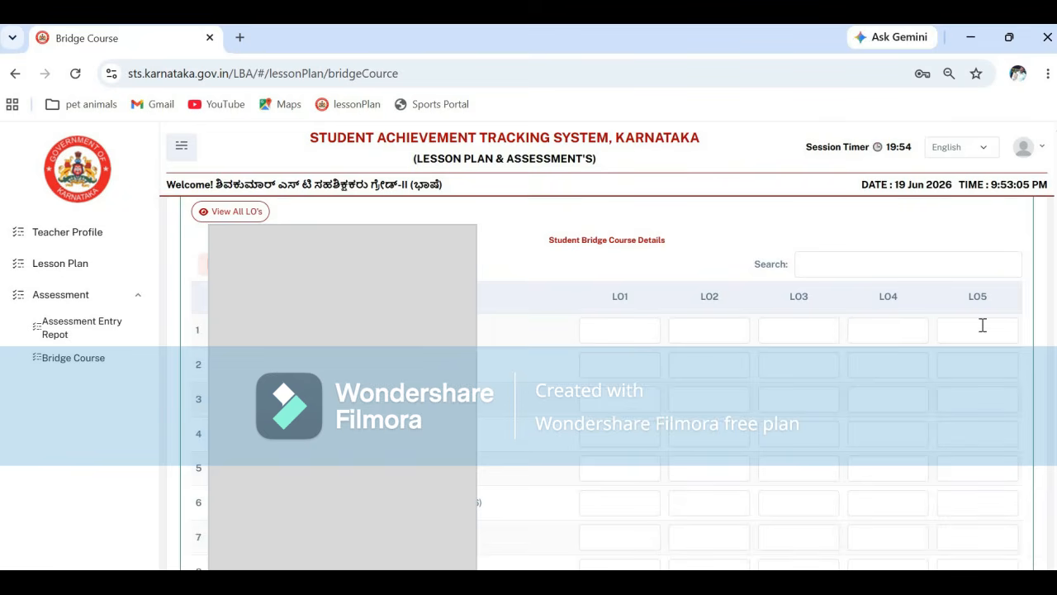
pyautogui.click(627, 334)
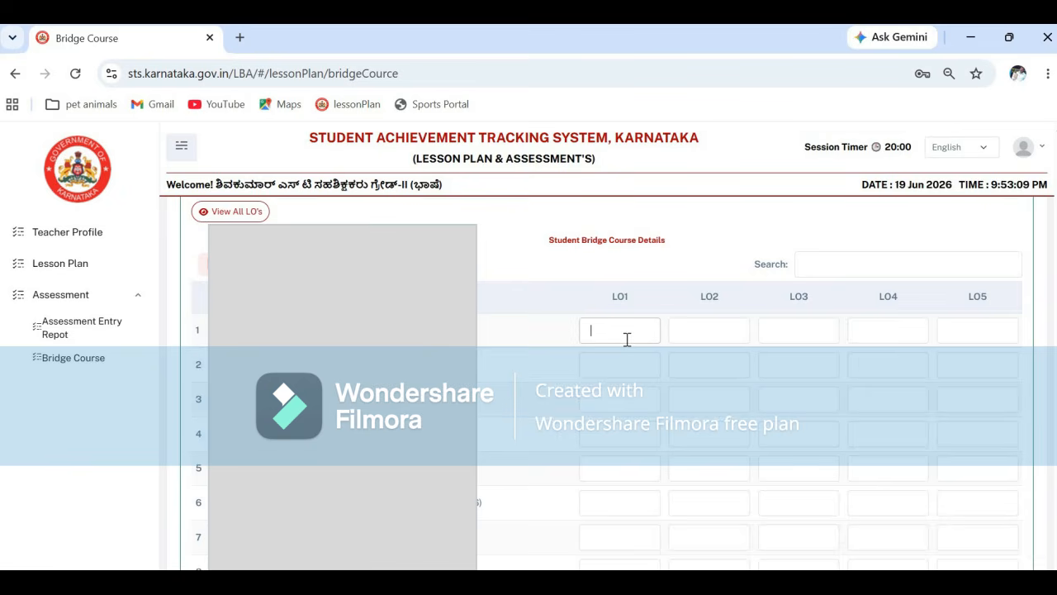
pyautogui.write('A')
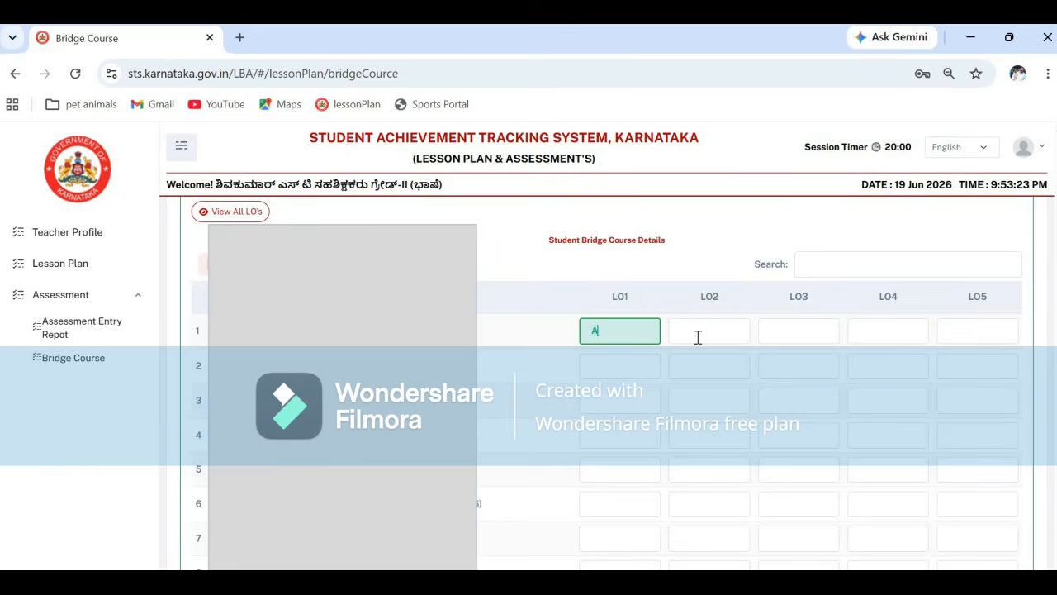
pyautogui.click(698, 336)
pyautogui.write('B')
pyautogui.click(784, 327)
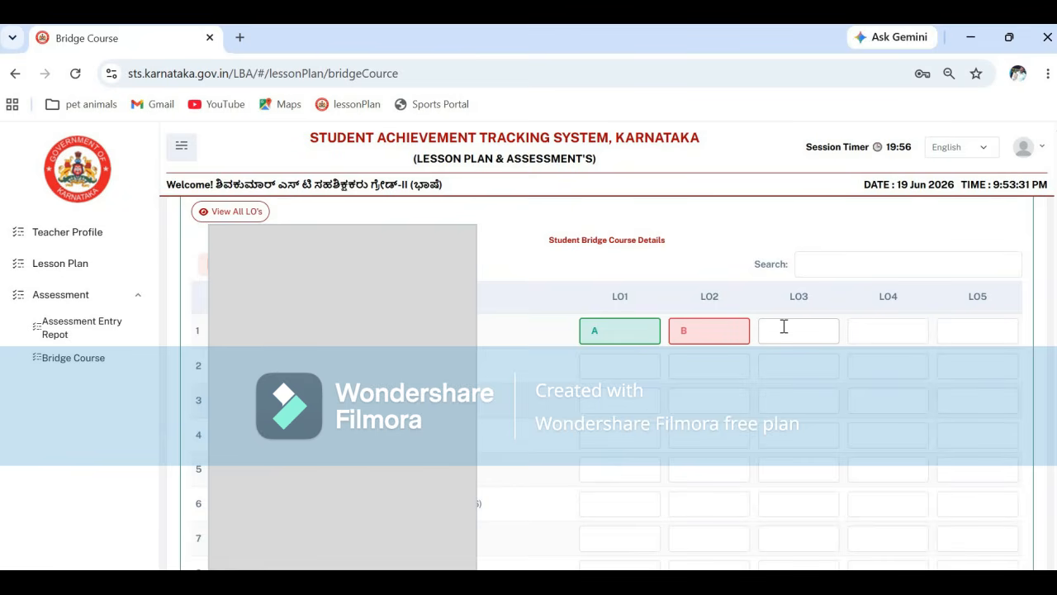
# - Fill row 1 of the Science grid with B for LO3 and A for LO4 and LO5
pyautogui.write('B')
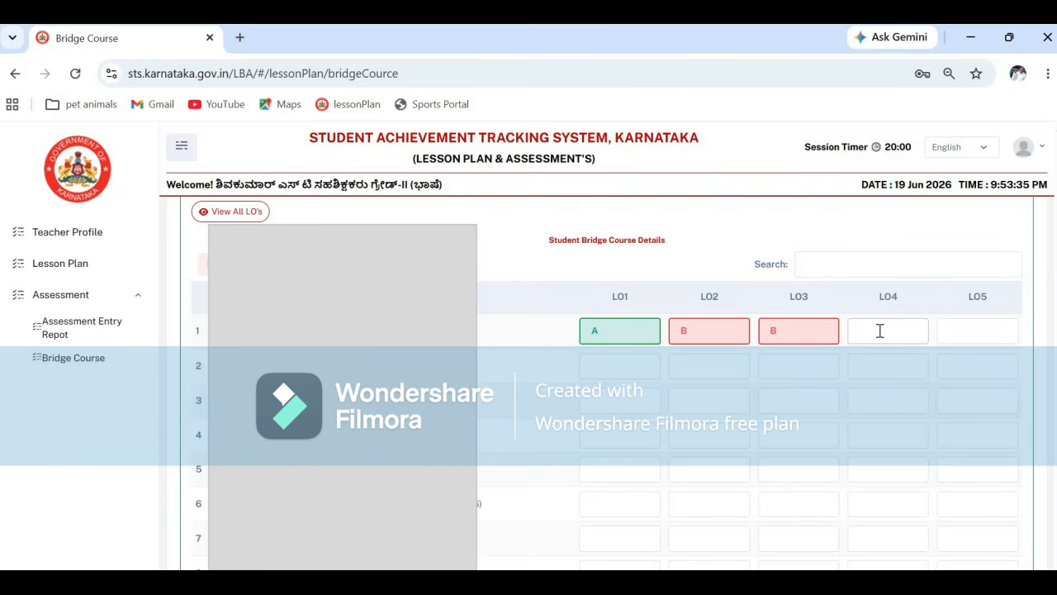
pyautogui.write('A')
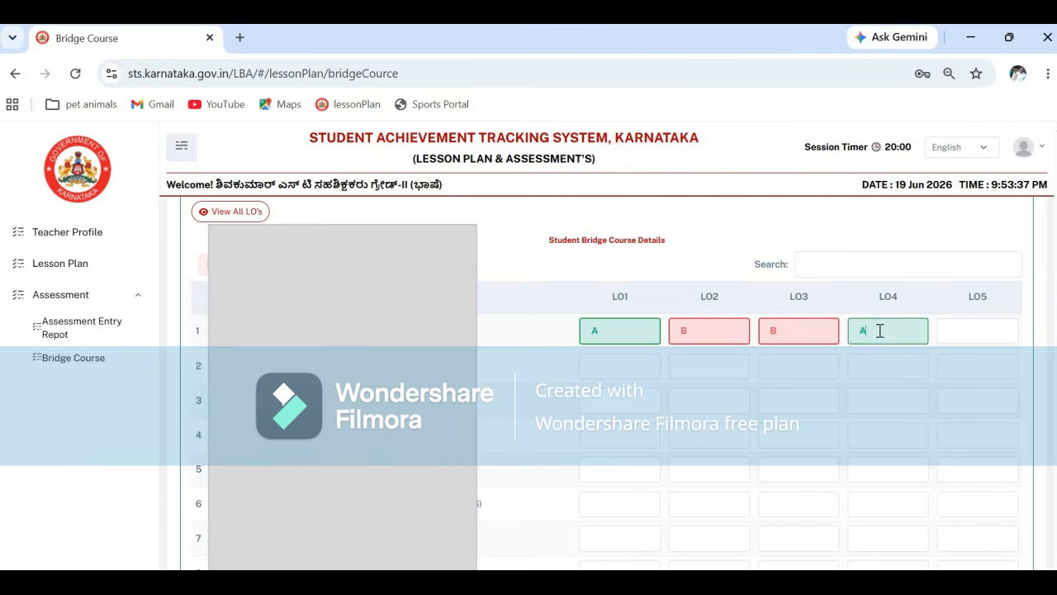
pyautogui.click(951, 334)
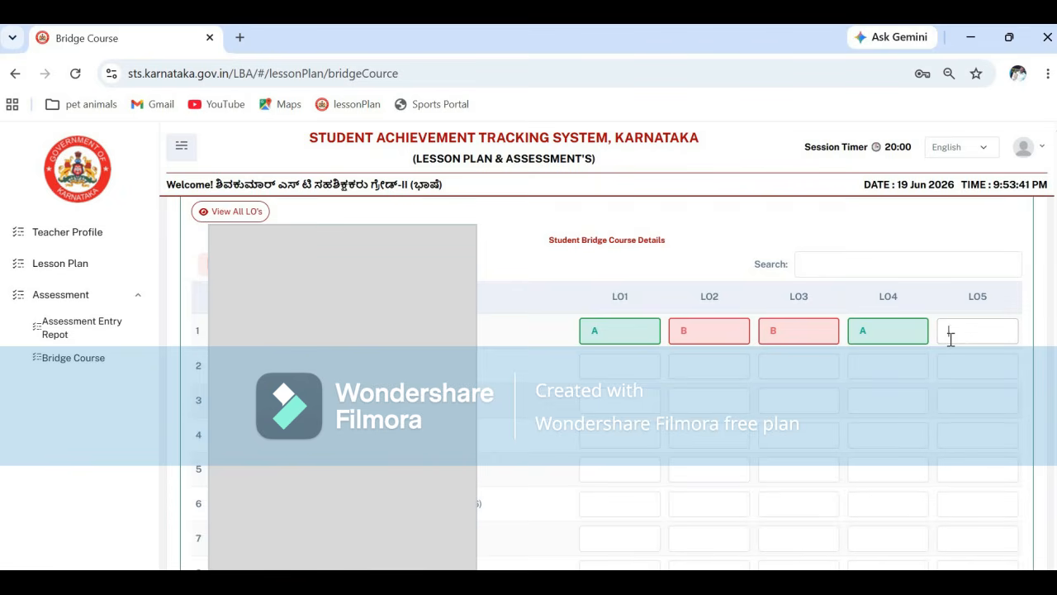
pyautogui.write('A')
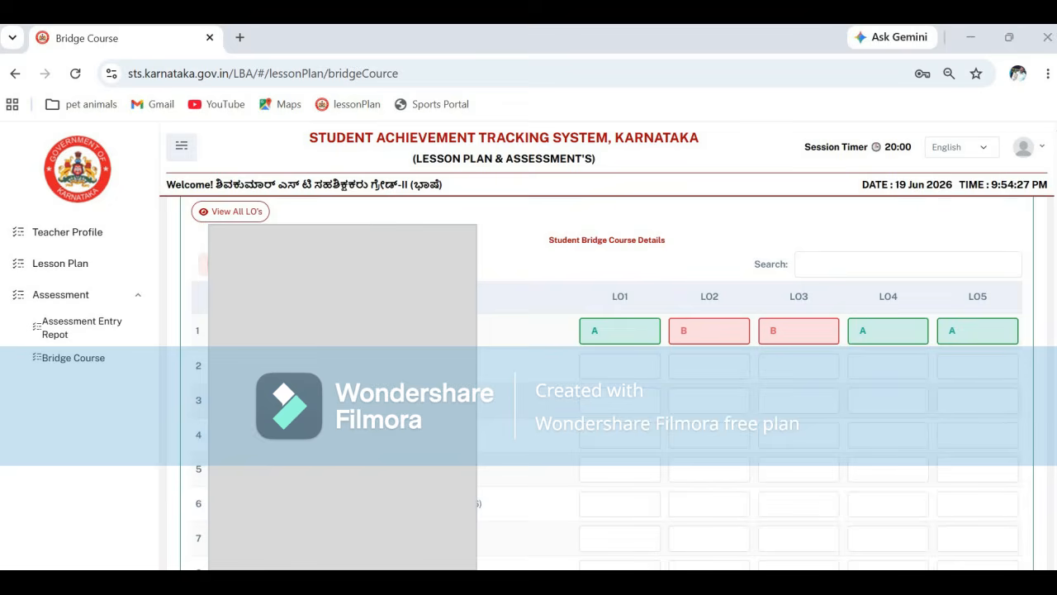
pyautogui.scroll(-3, 607, 372)
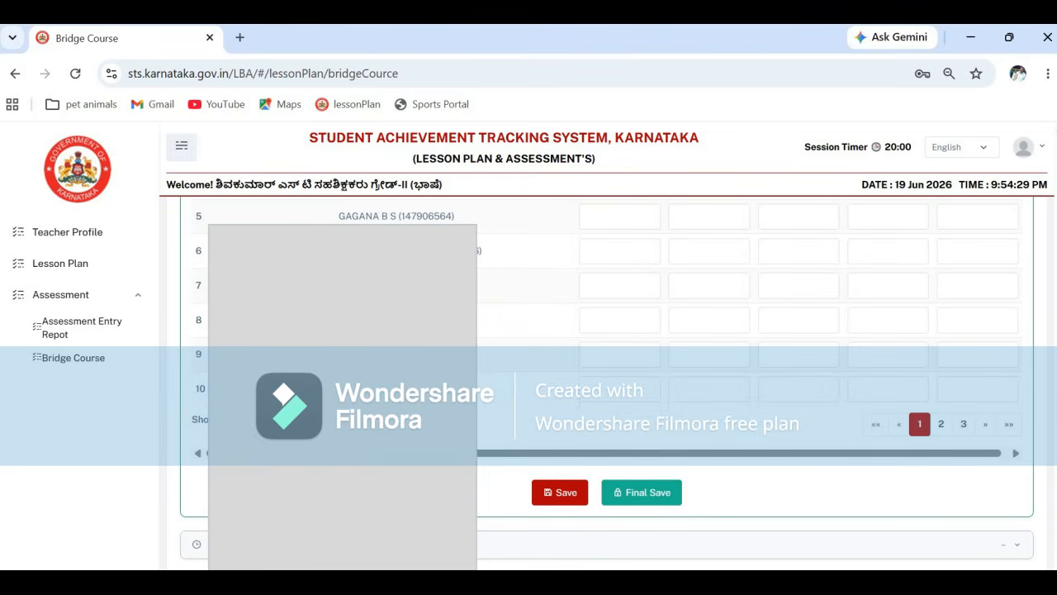